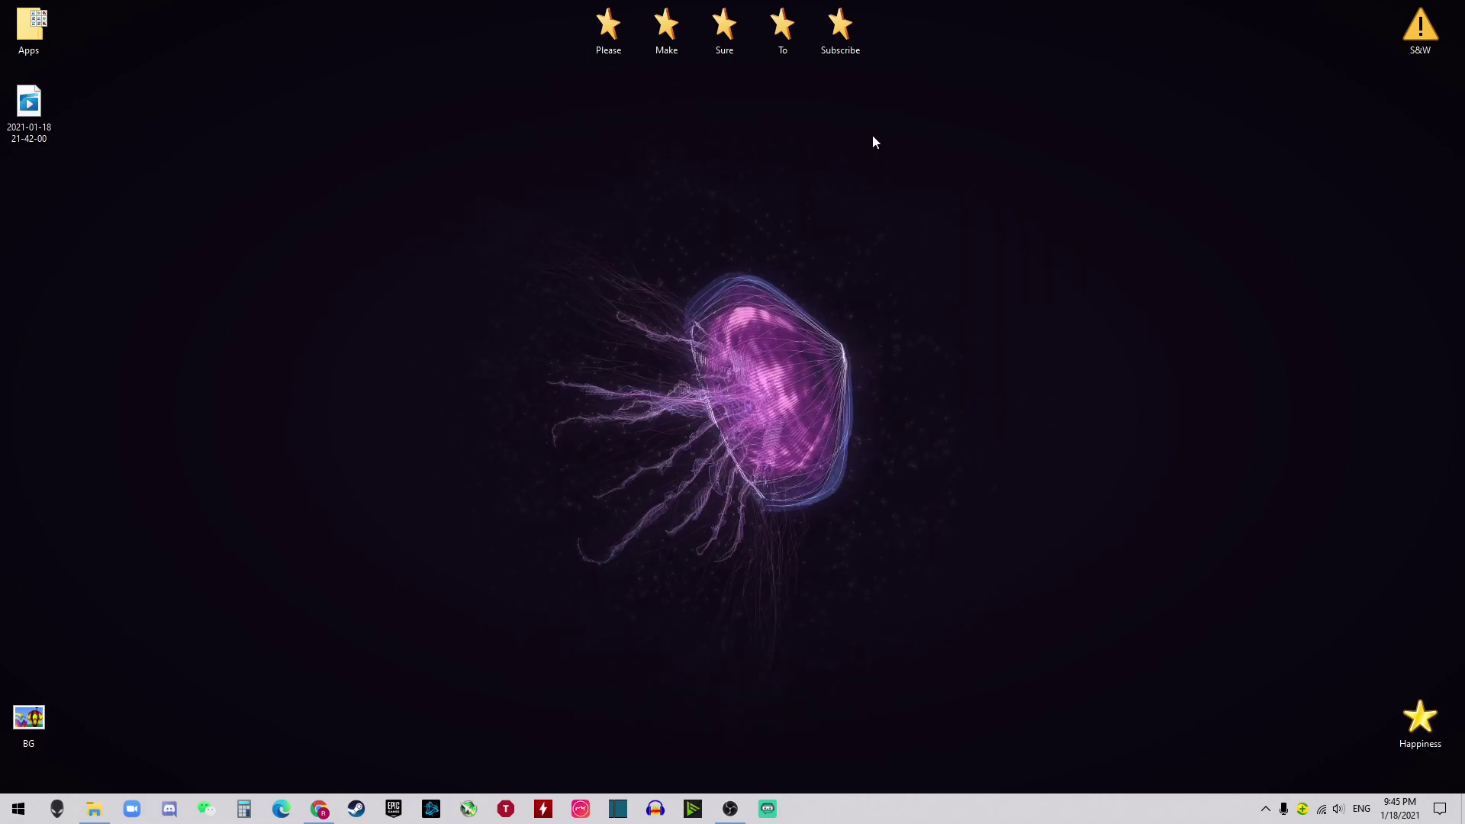
# Step: Launch HWMonitor_x64 from the desktop's Please folder and show the processor's voltages and temperatures
pyautogui.doubleClick(608, 34)
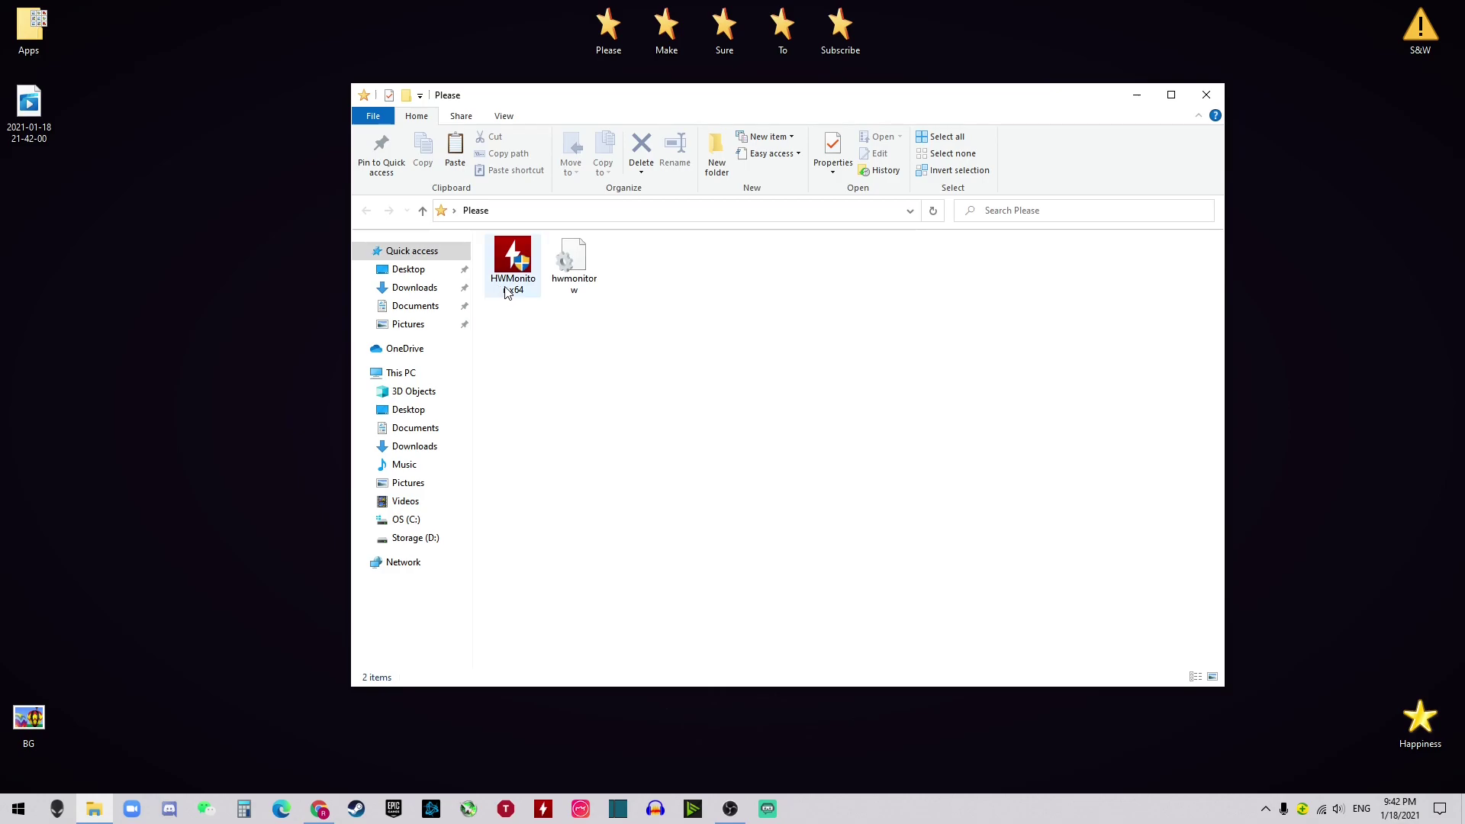
pyautogui.doubleClick(525, 295)
pyautogui.scroll(5, 679, 473)
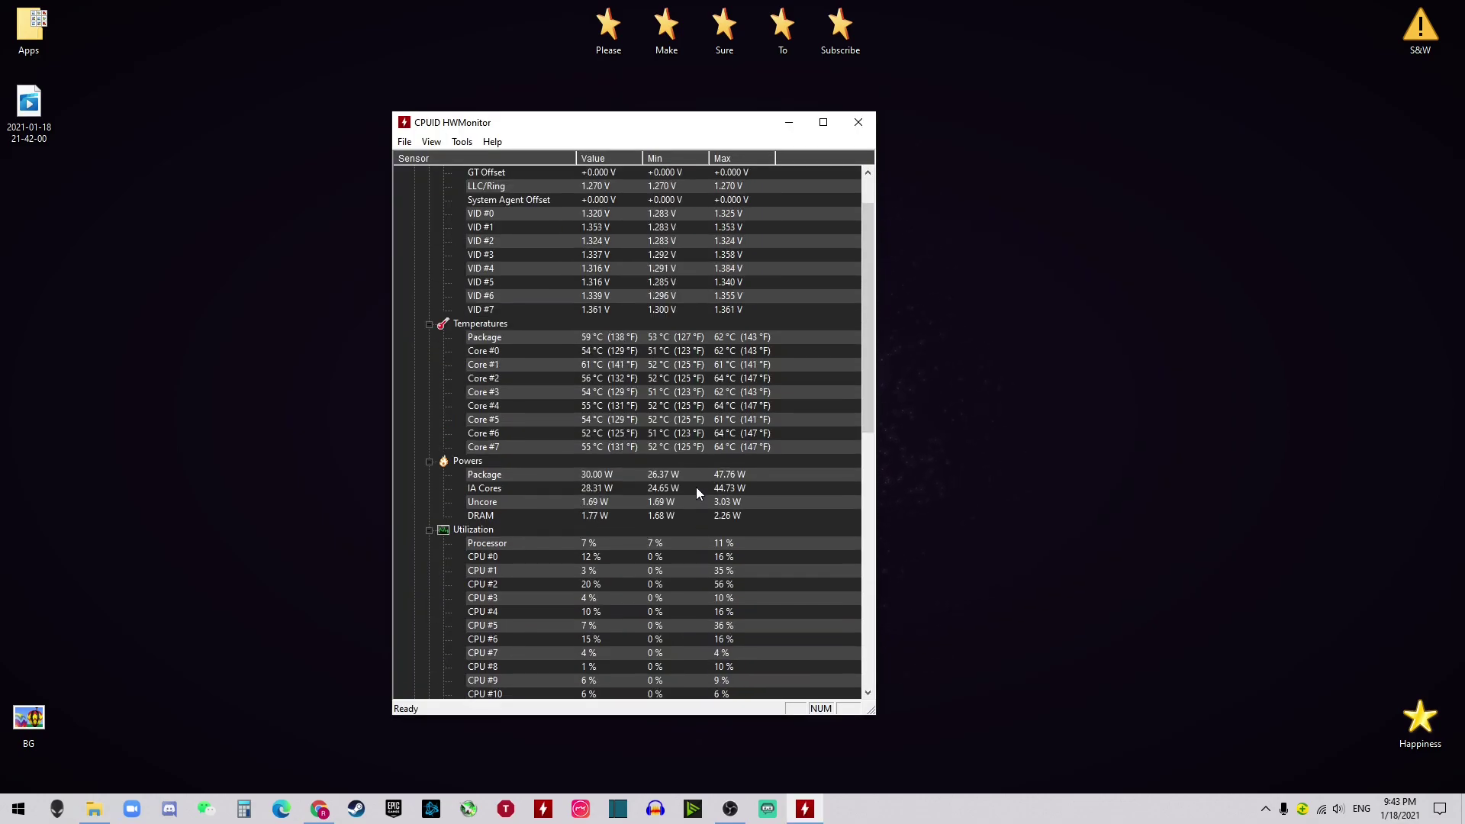
pyautogui.scroll(2, 696, 487)
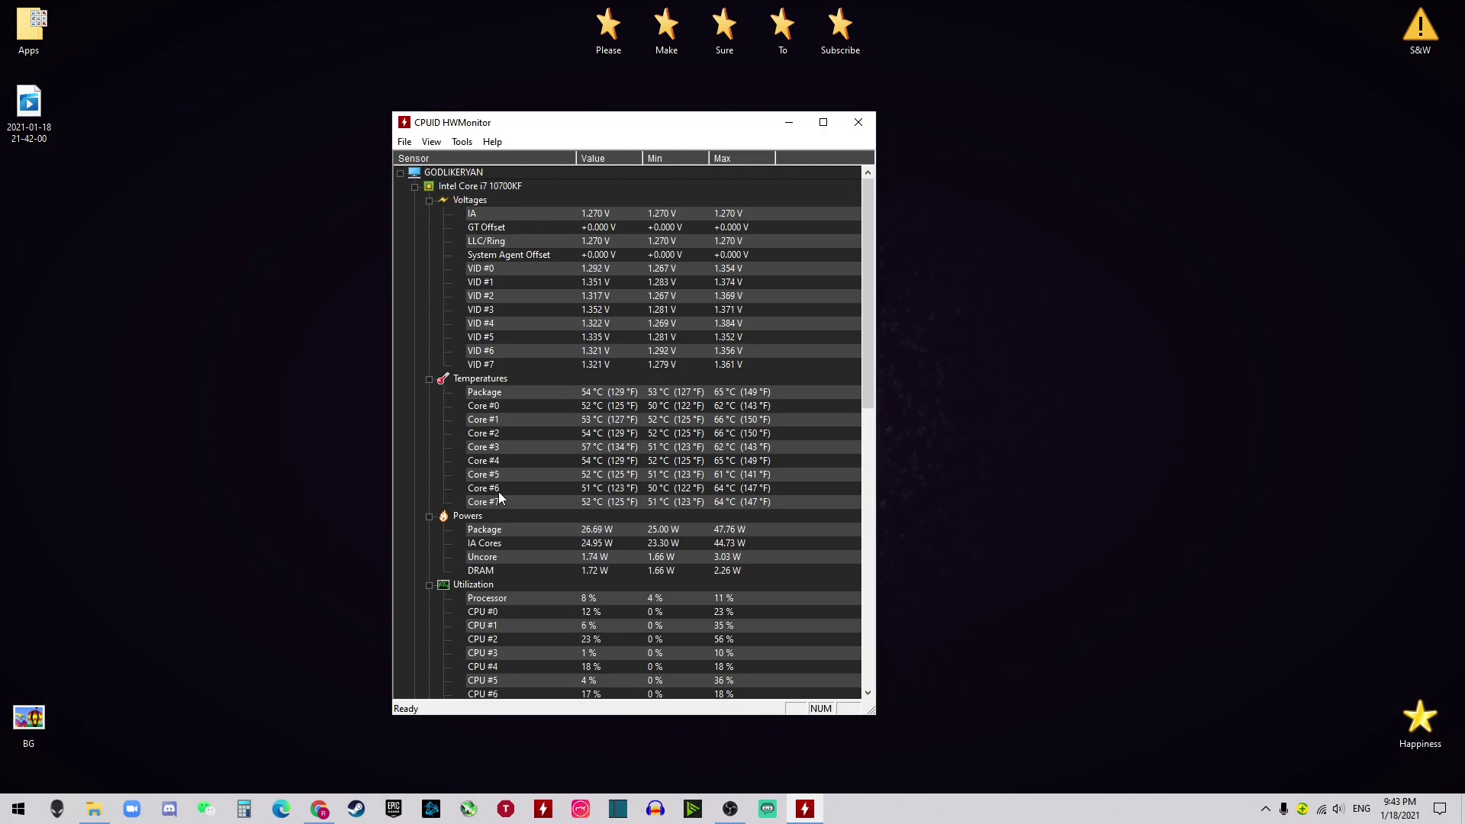
# Step: Review the HWMonitor readings for CPU utilization and clocks, drives and graphics card, ending at the processor's sensors
pyautogui.scroll(-3, 504, 393)
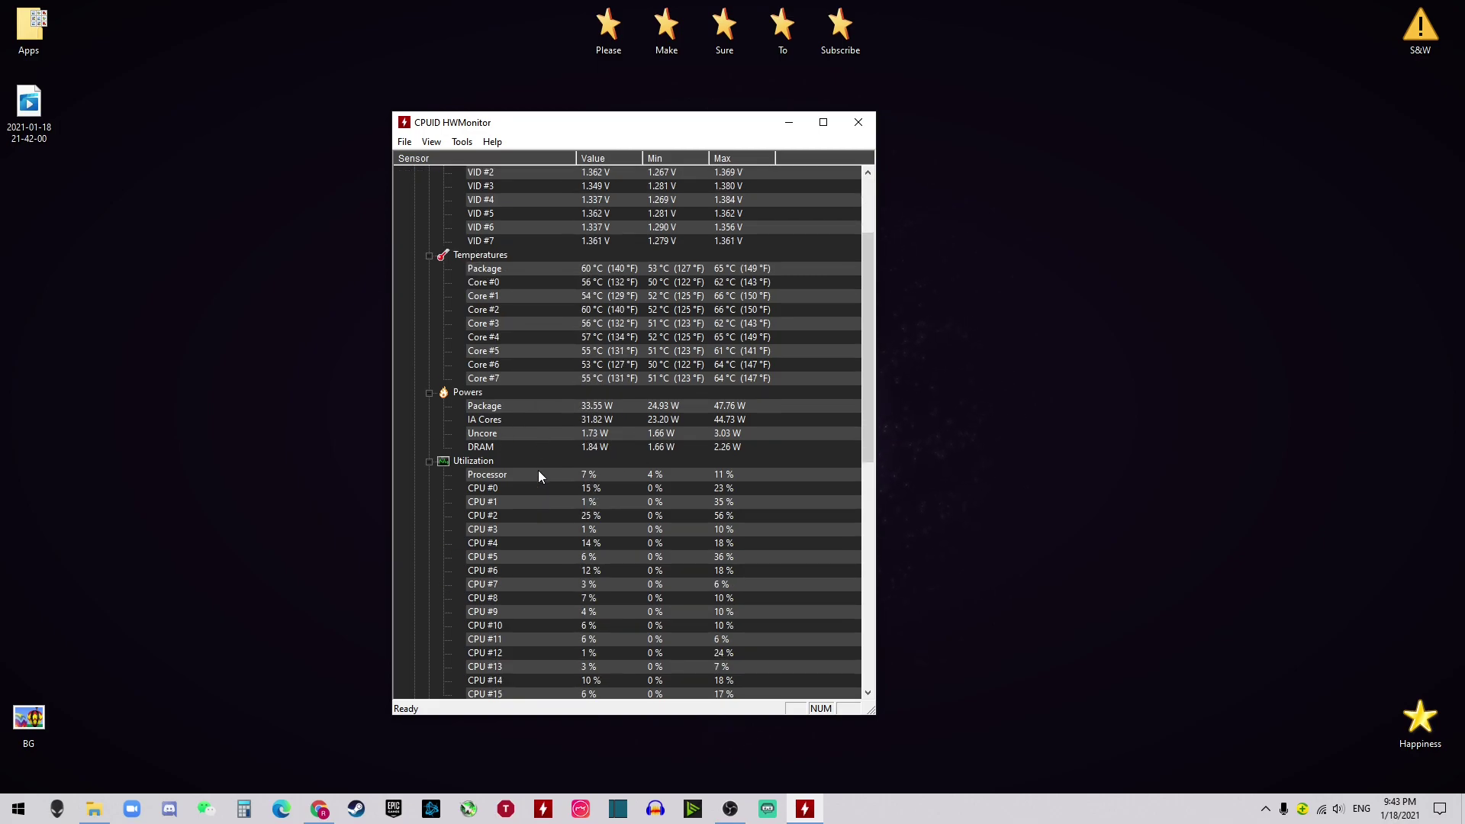
pyautogui.scroll(-3, 538, 473)
pyautogui.scroll(-4, 552, 438)
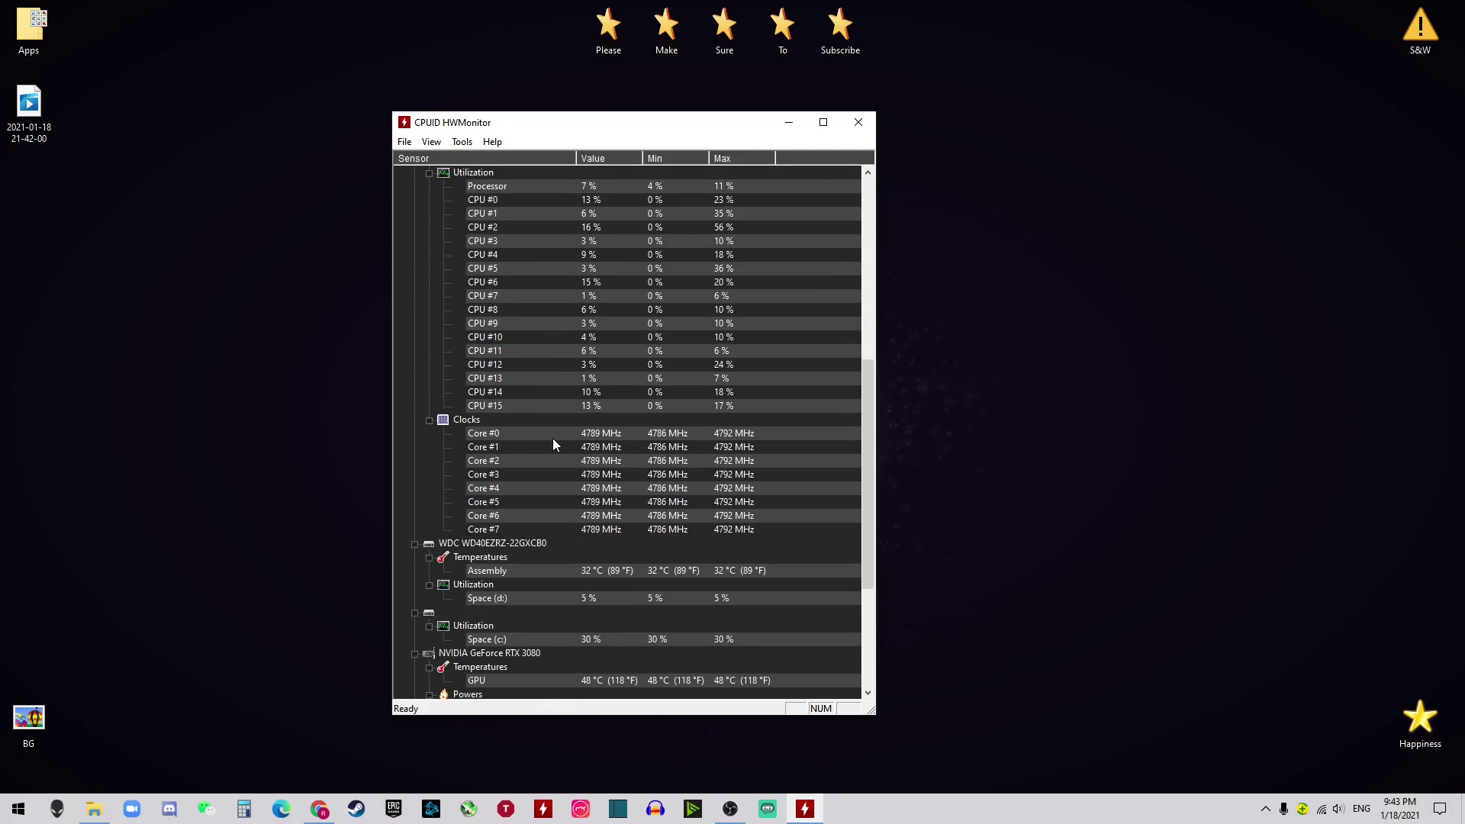
pyautogui.scroll(-5, 549, 460)
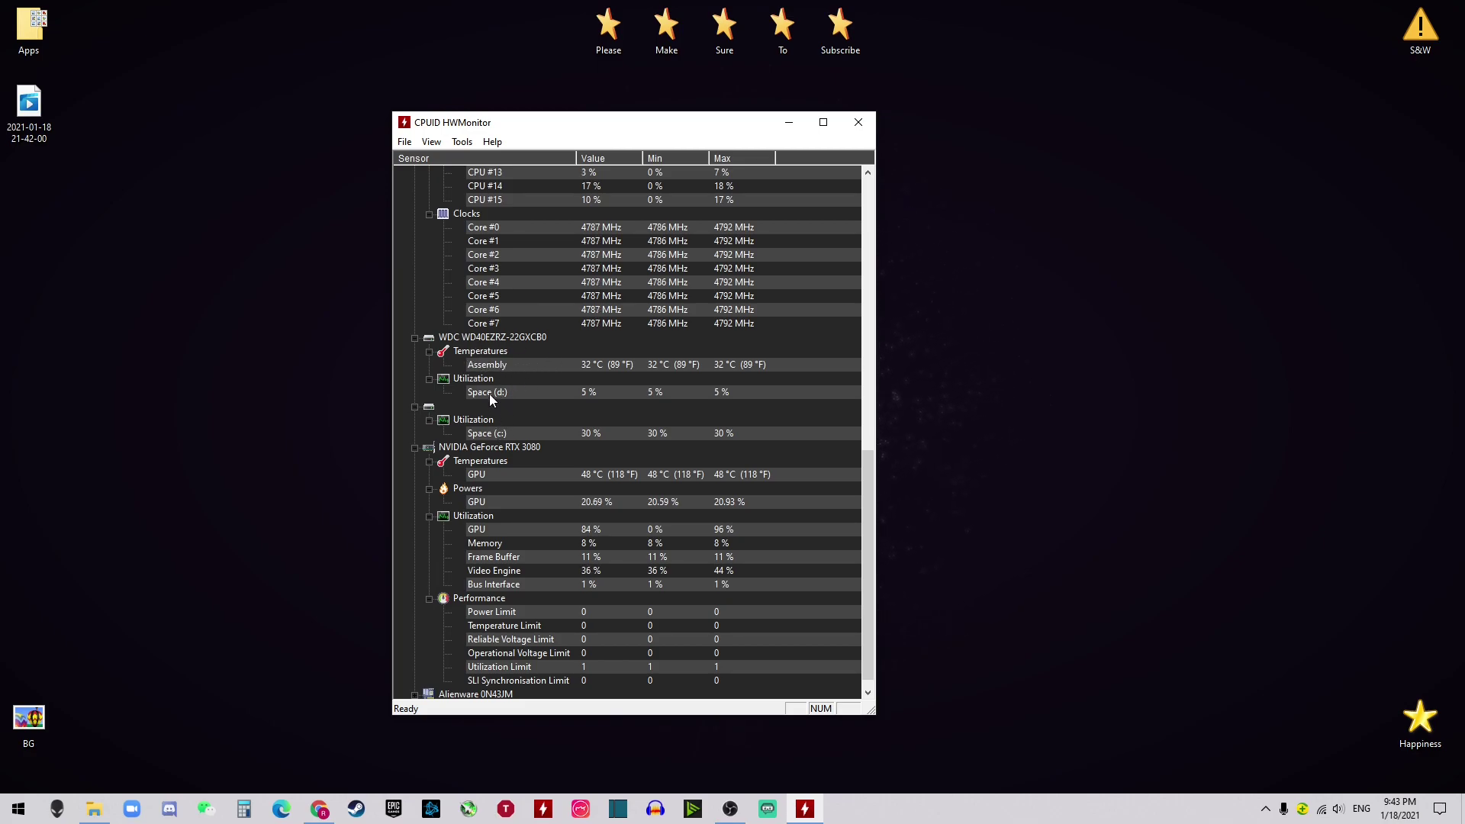
pyautogui.scroll(-1, 534, 405)
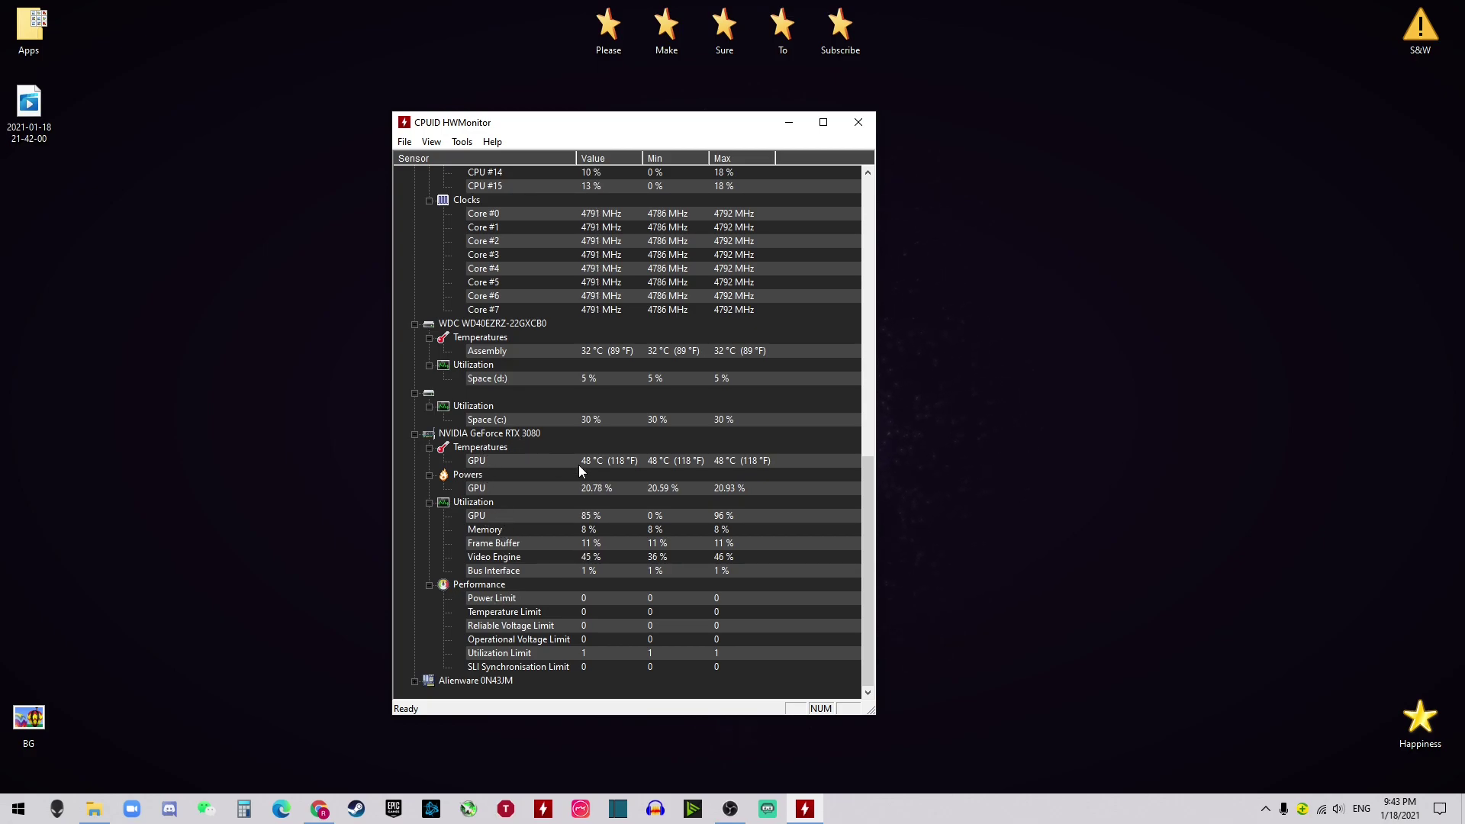
pyautogui.scroll(10, 694, 490)
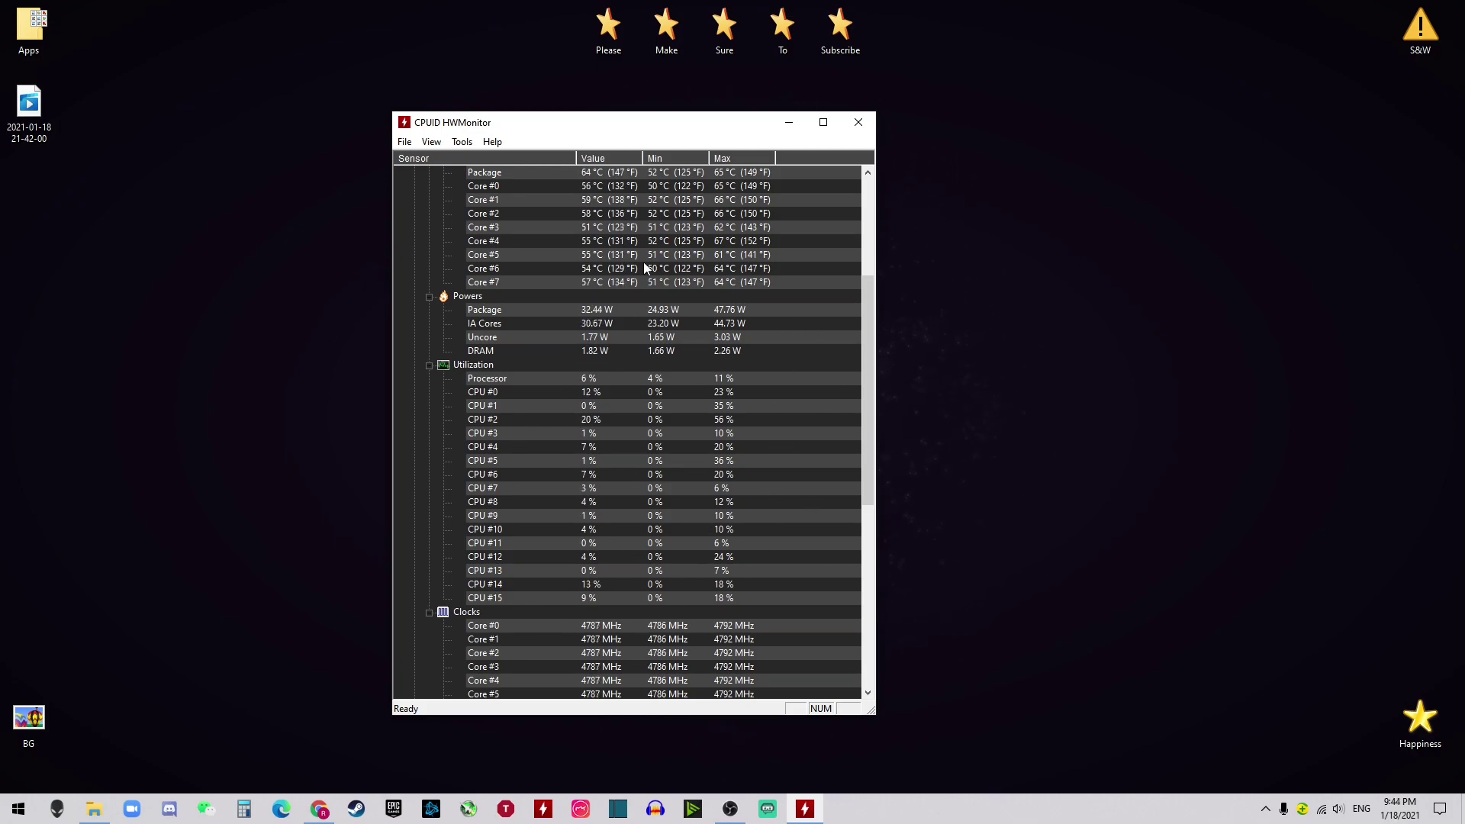
pyautogui.scroll(6, 712, 558)
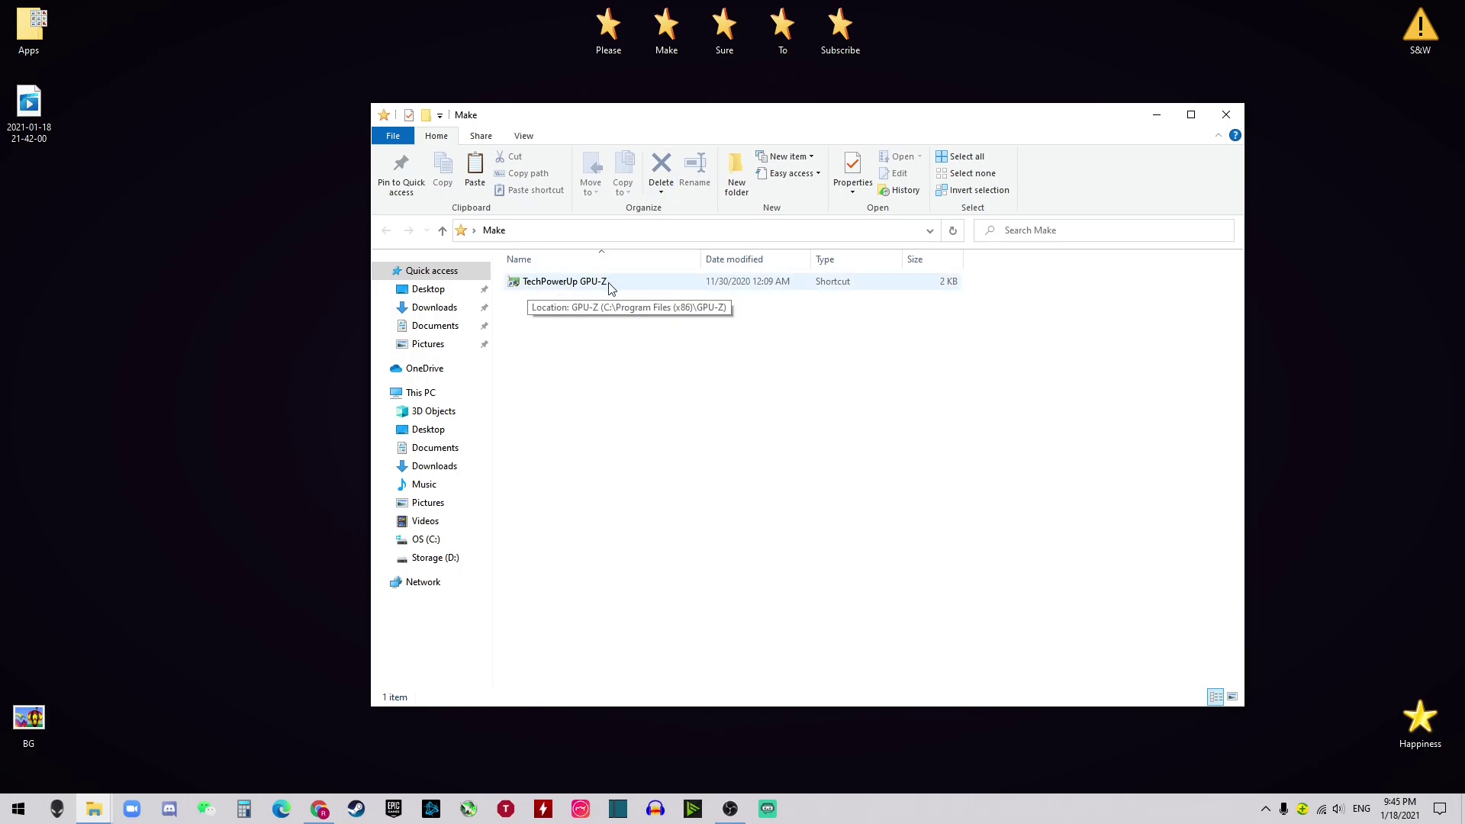
# Step: Launch TechPowerUp GPU-Z from the Make folder and examine the graphics card's specifications, memory and clock speeds
pyautogui.doubleClick(565, 281)
pyautogui.moveTo(978, 201); pyautogui.dragTo(919, 177)
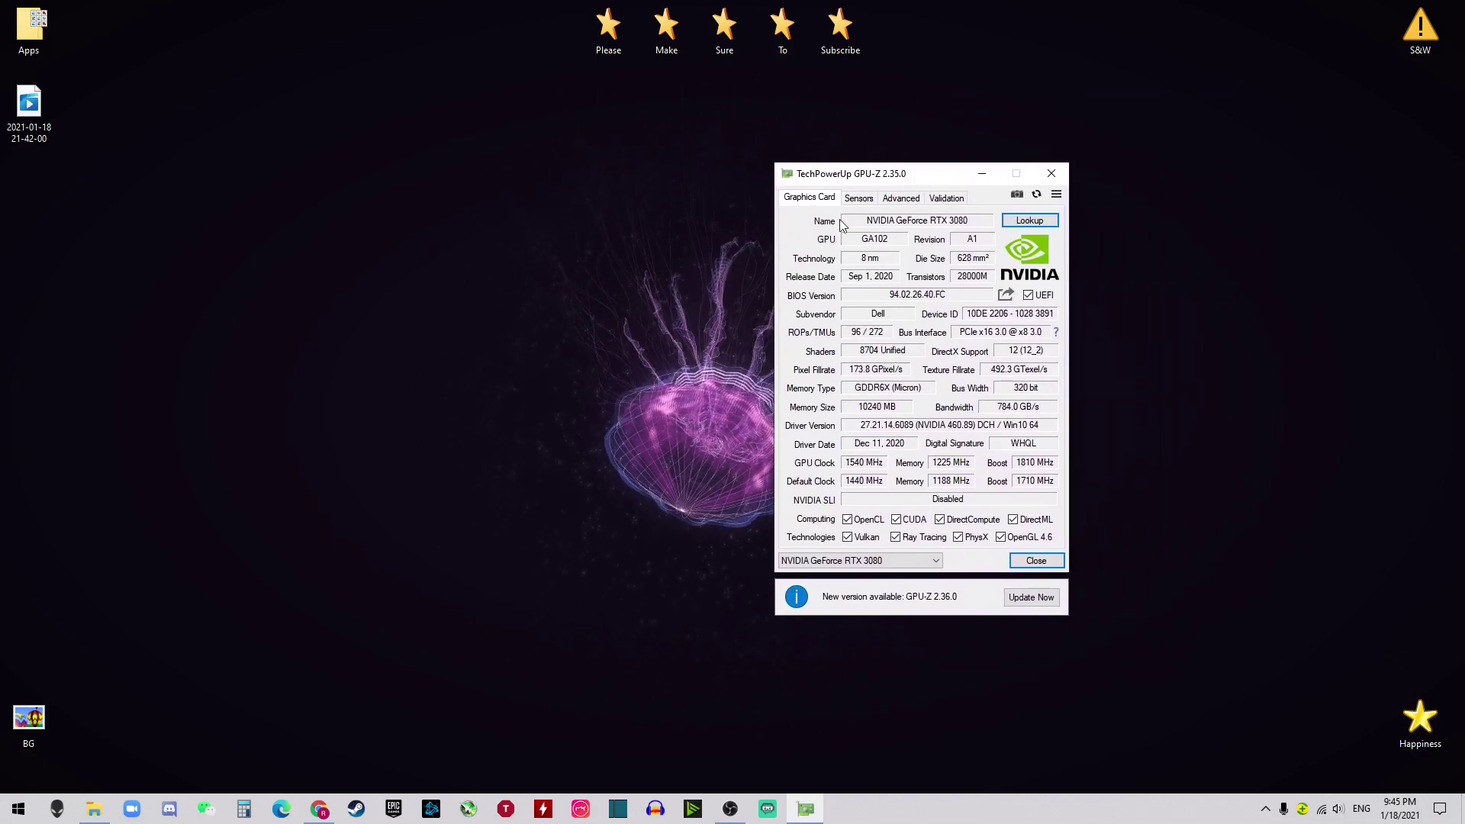
pyautogui.moveTo(972, 231)
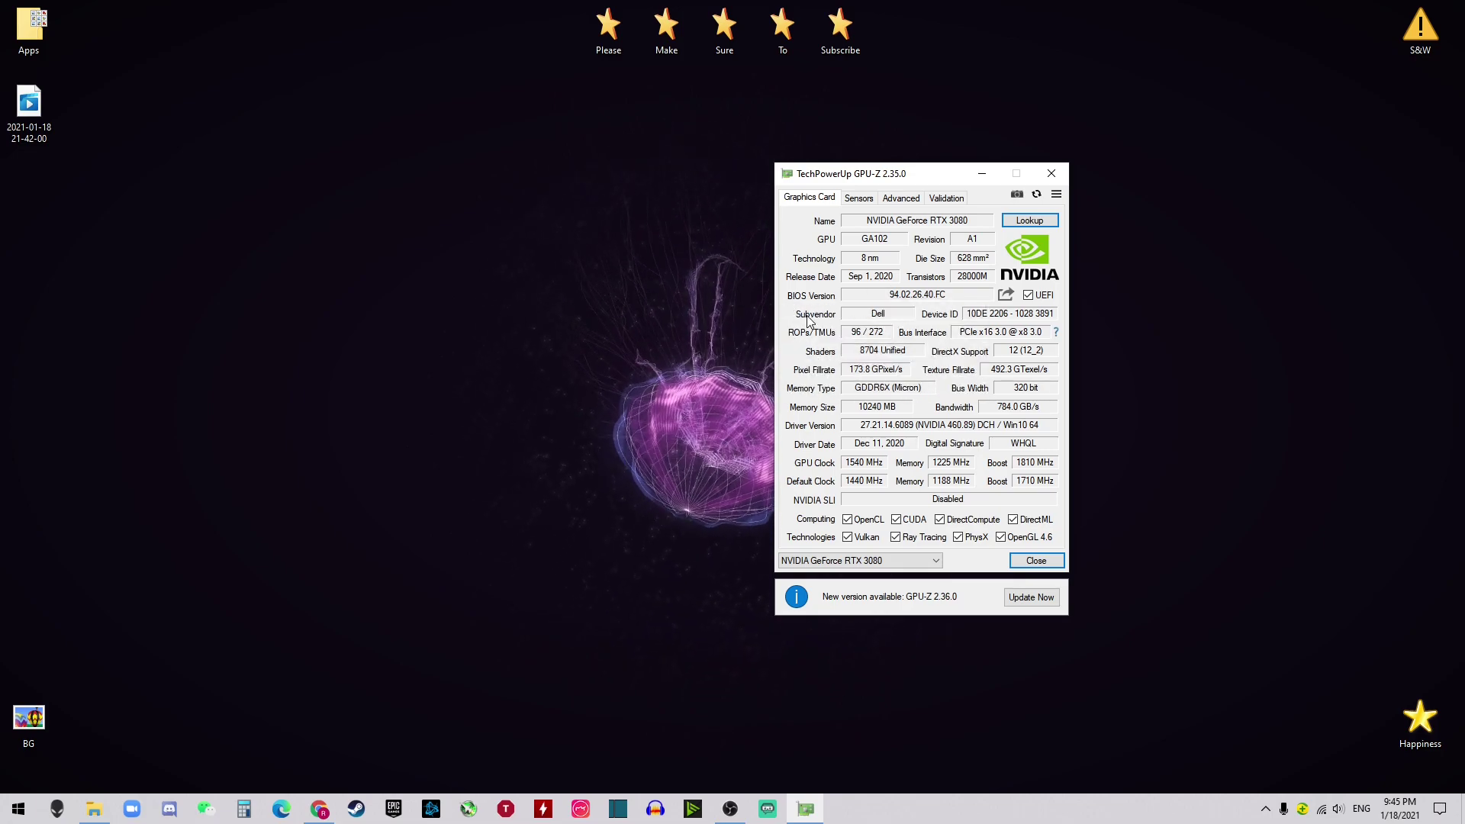
pyautogui.moveTo(881, 322)
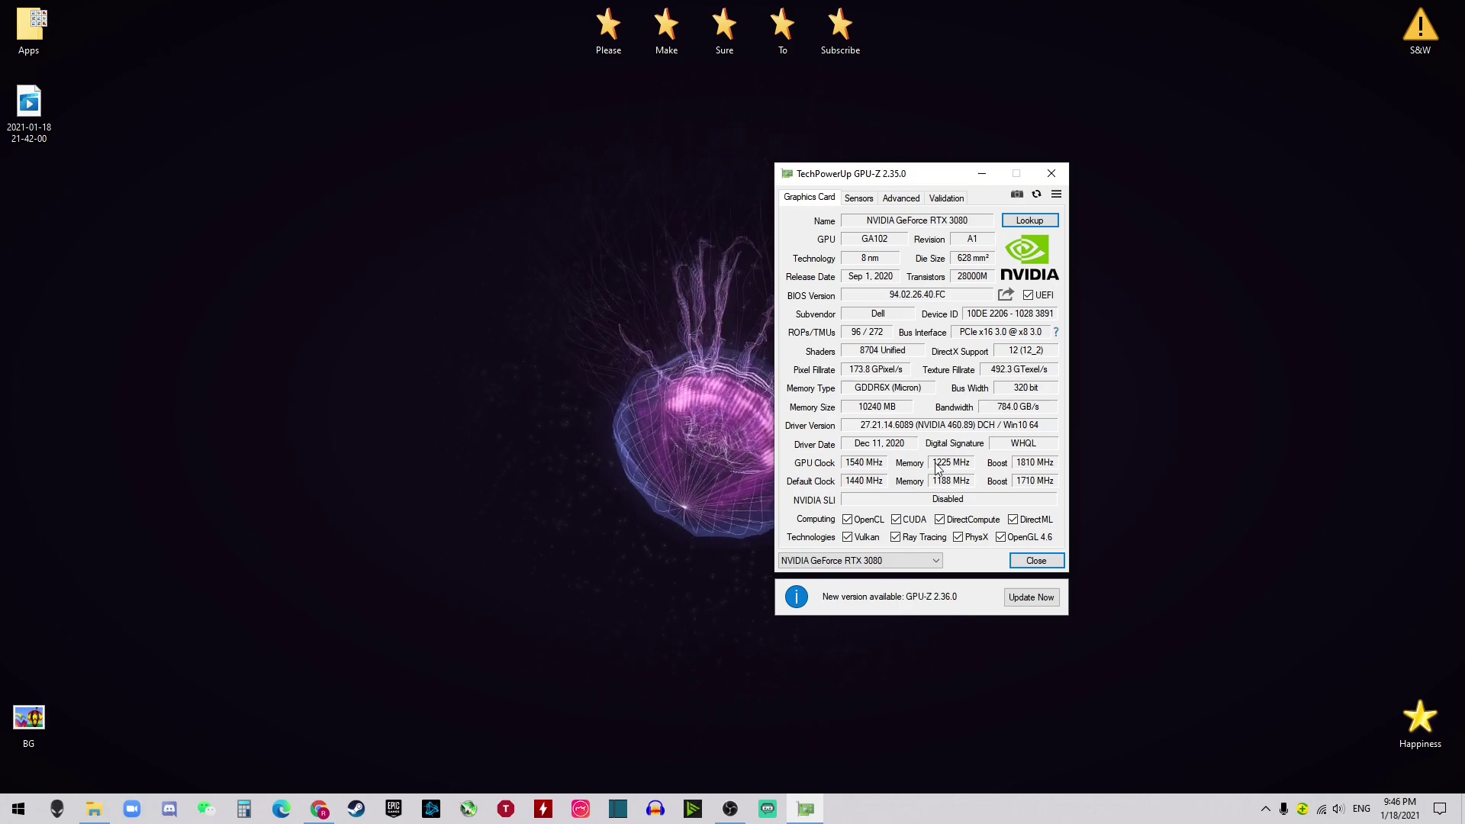
pyautogui.click(858, 197)
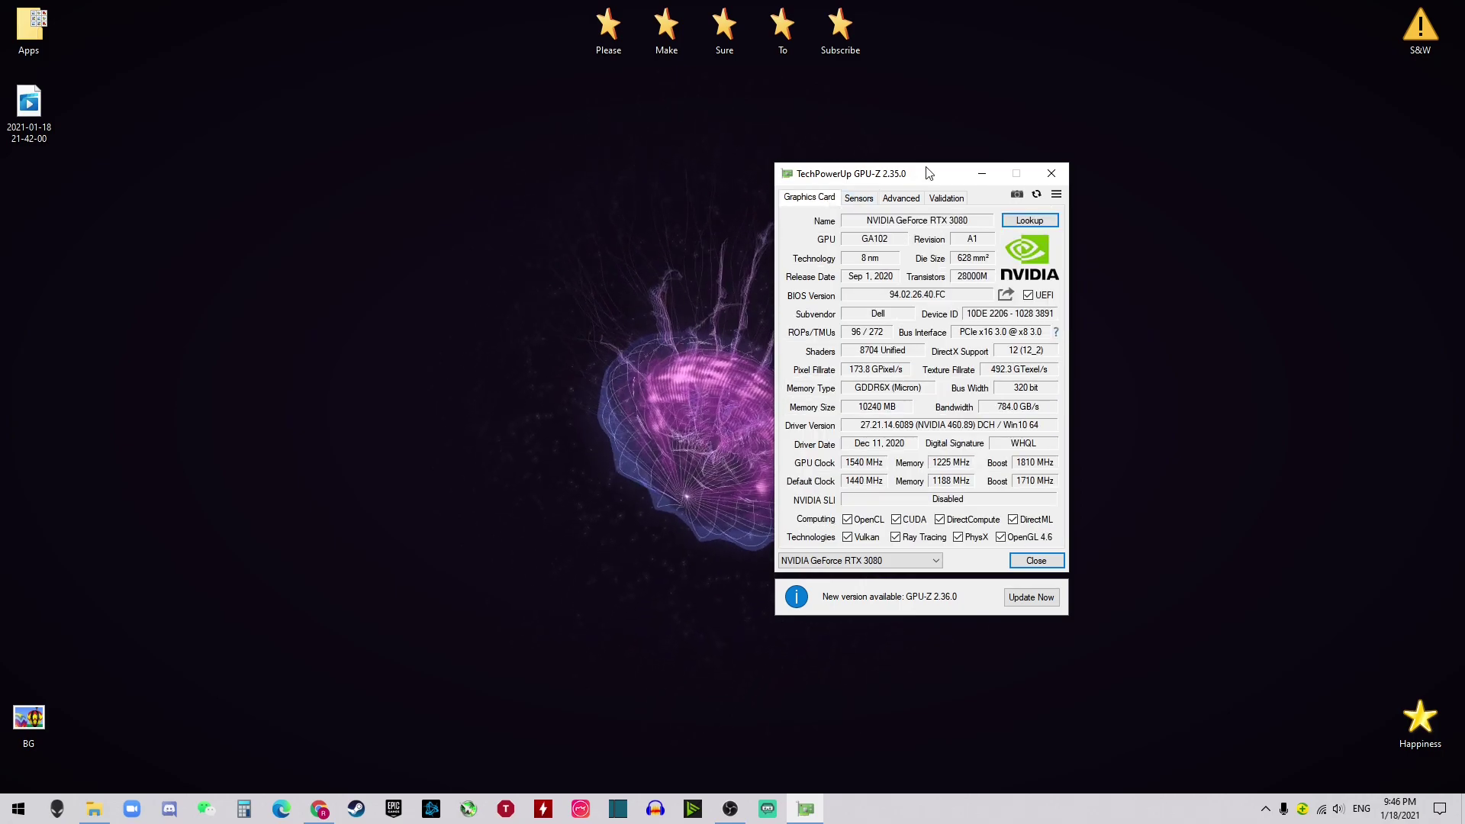
pyautogui.moveTo(928, 172); pyautogui.dragTo(1043, 183)
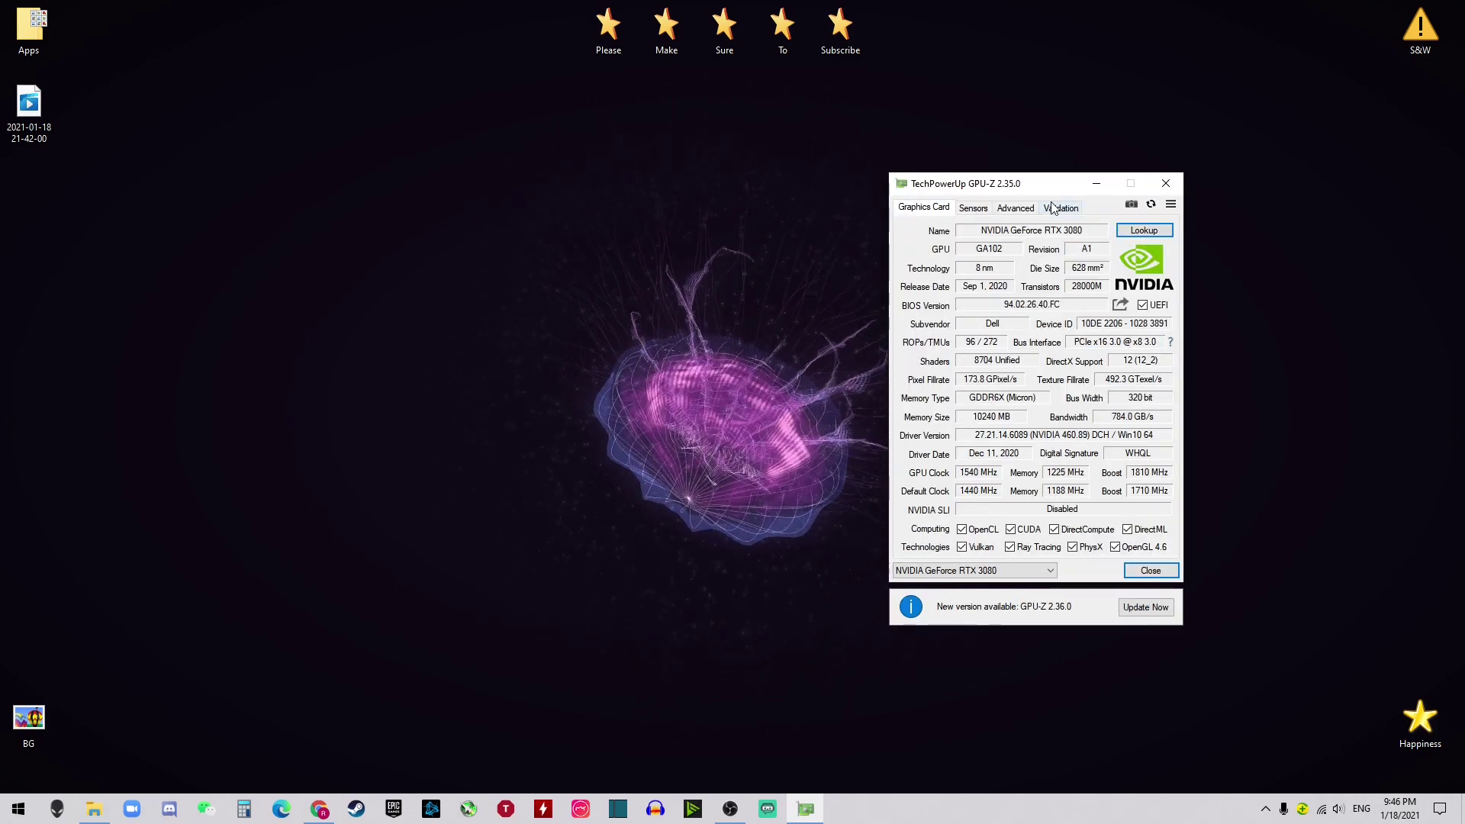
pyautogui.moveTo(1058, 194); pyautogui.dragTo(1080, 193)
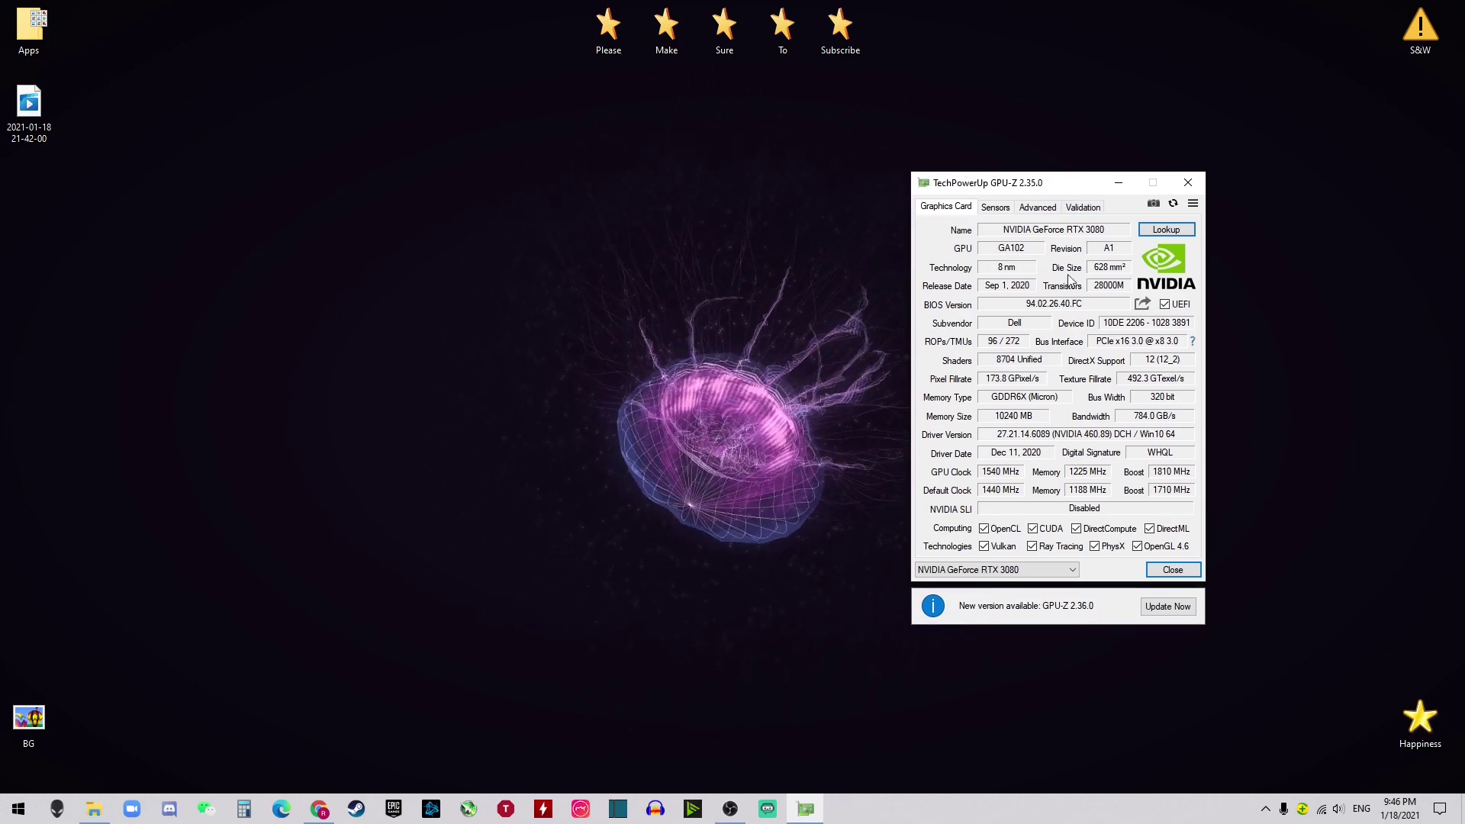
pyautogui.moveTo(1028, 231)
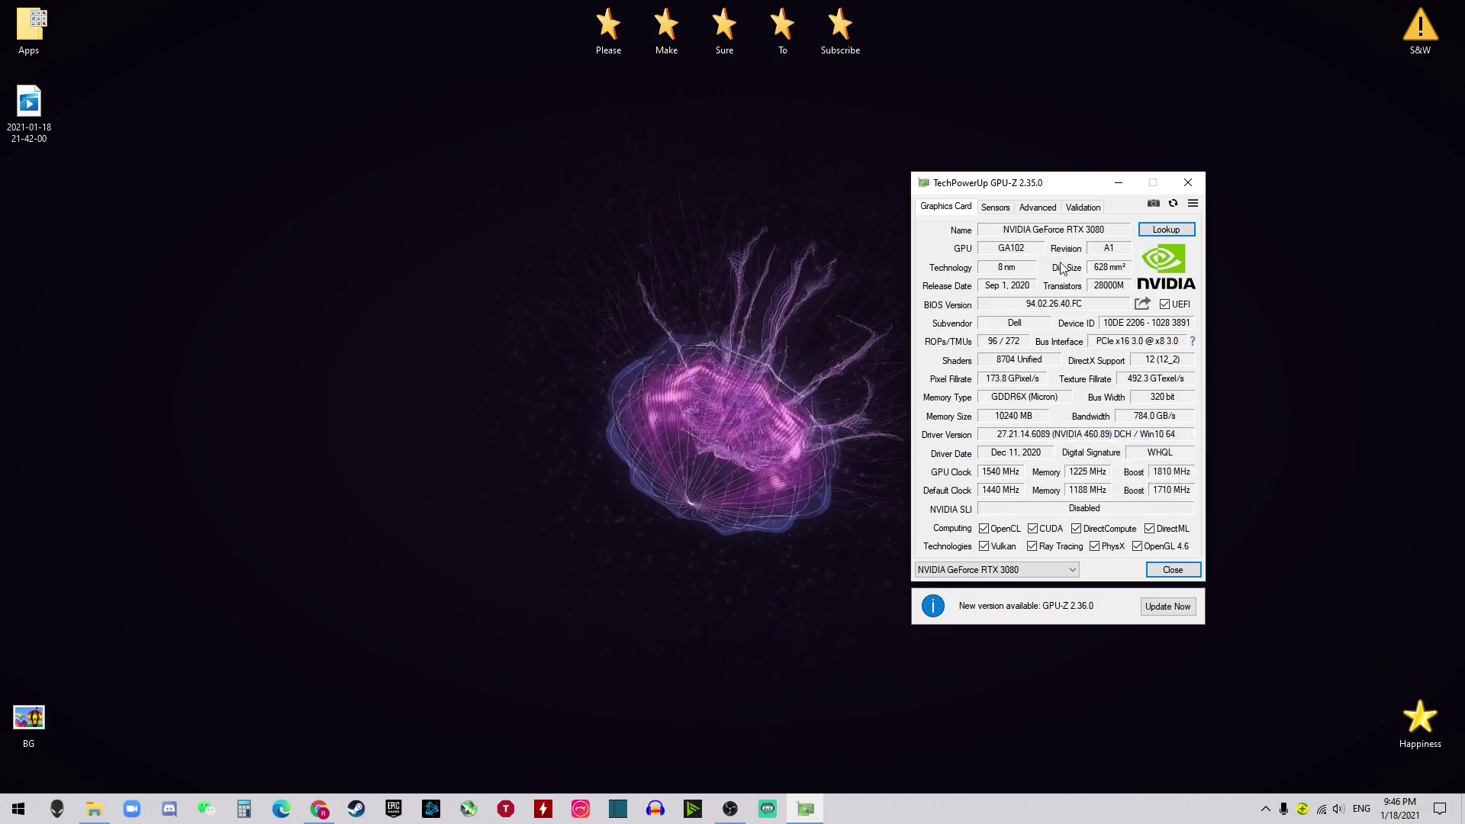
# Step: Look up the installed display adapter in Device Manager through This PC's management console, and close GPU-Z
pyautogui.click(94, 809)
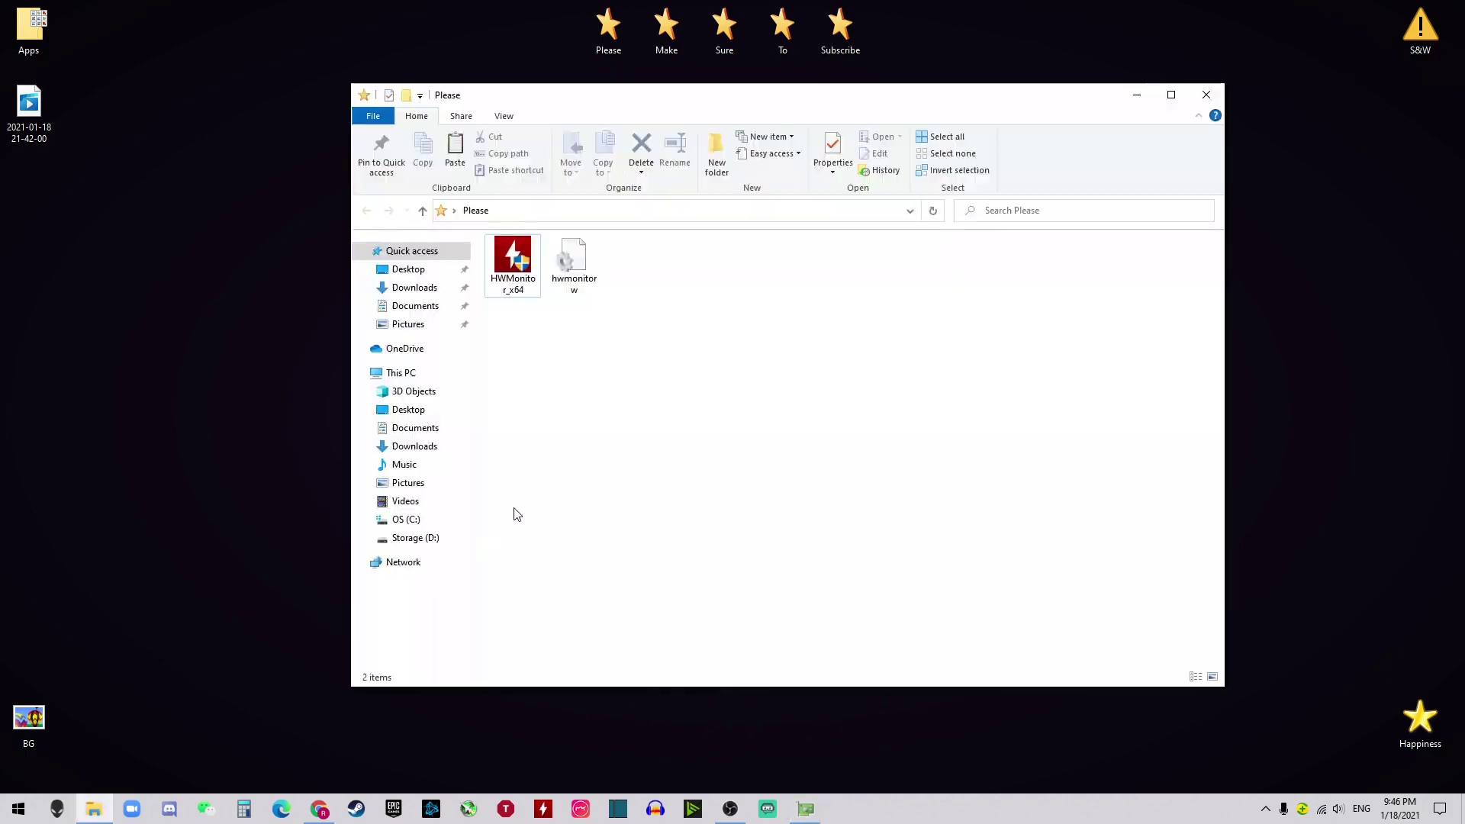
pyautogui.rightClick(424, 373)
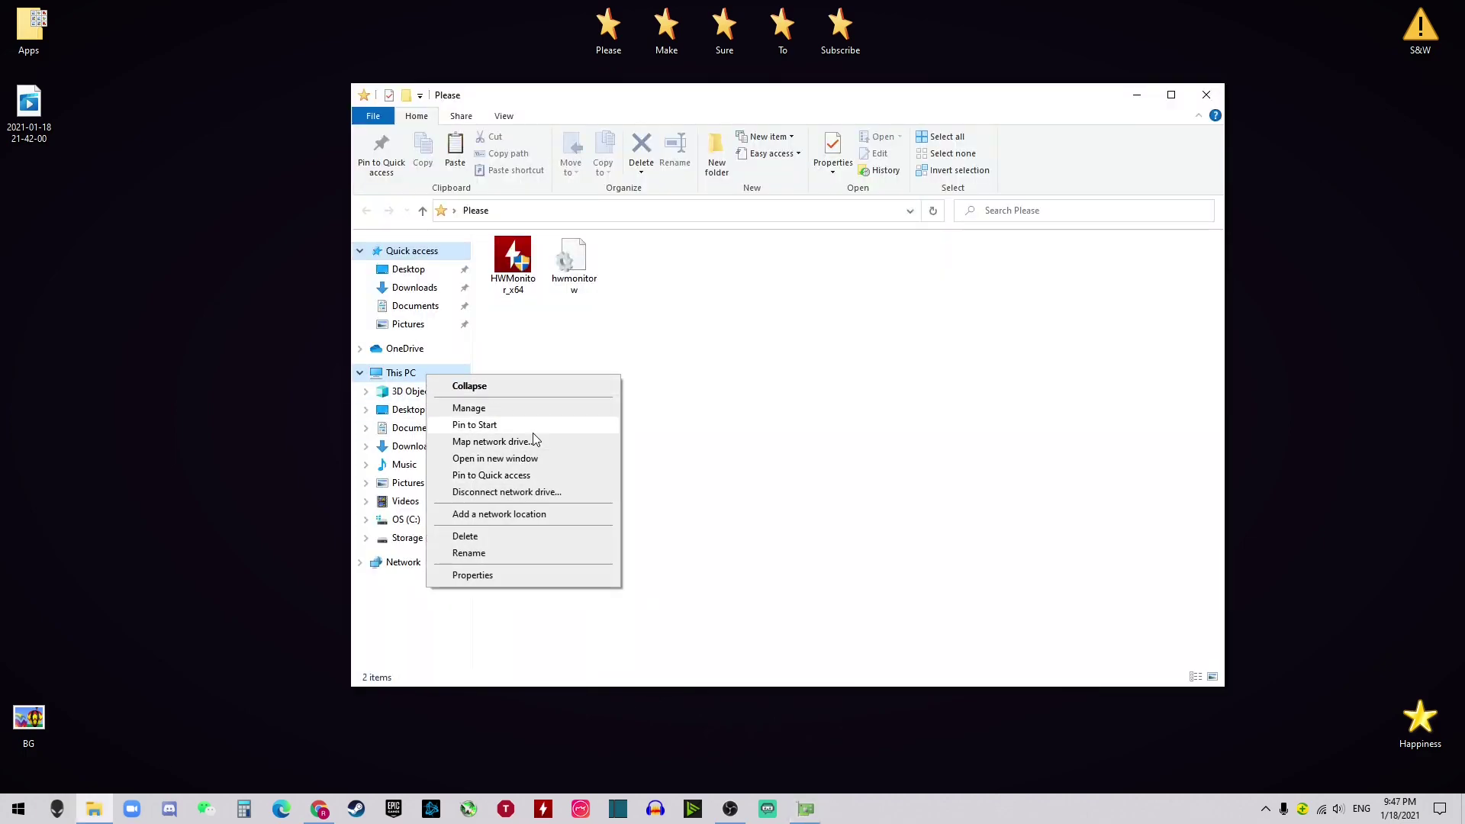
pyautogui.click(473, 408)
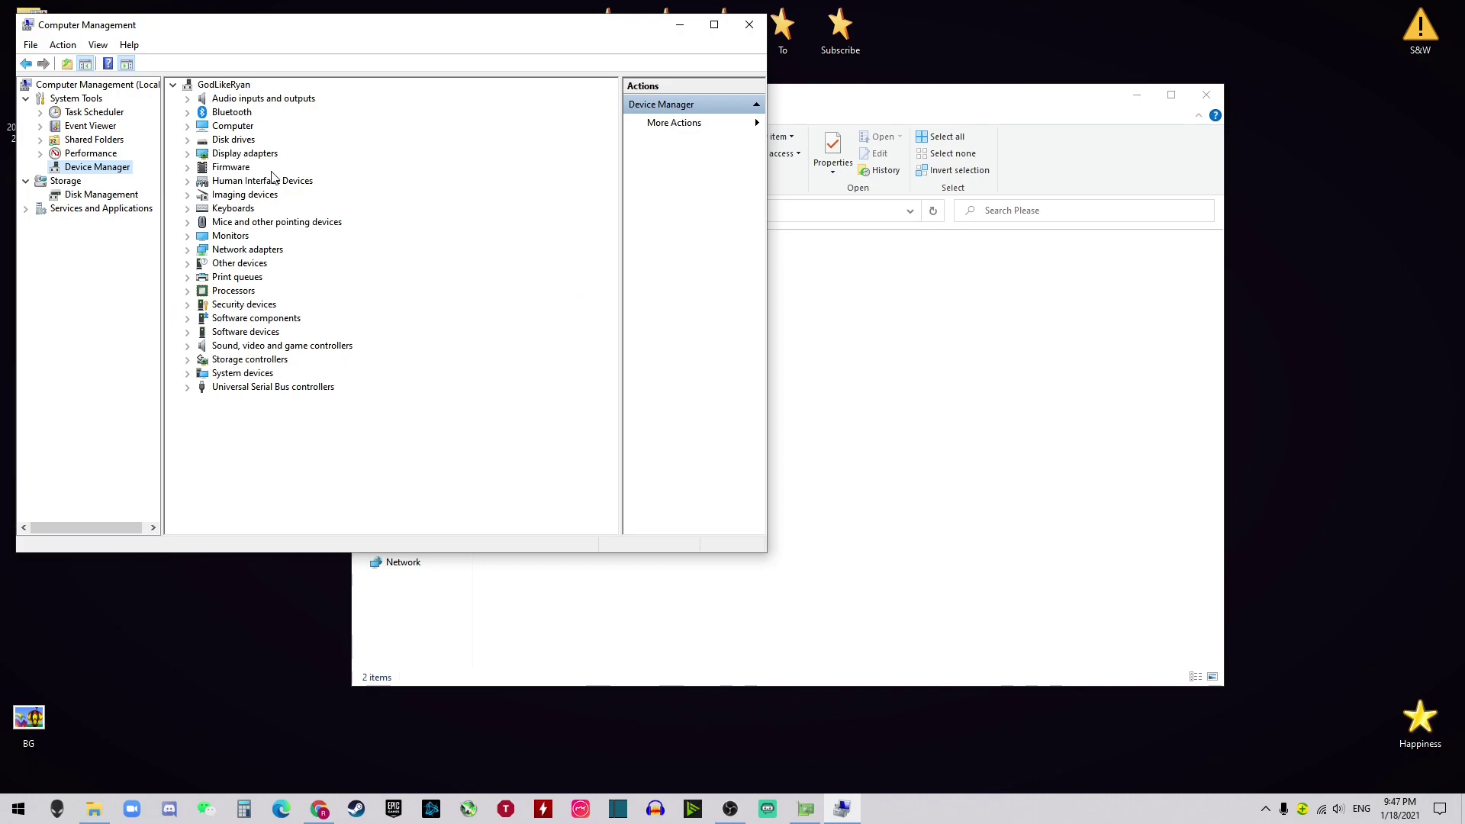
pyautogui.click(188, 154)
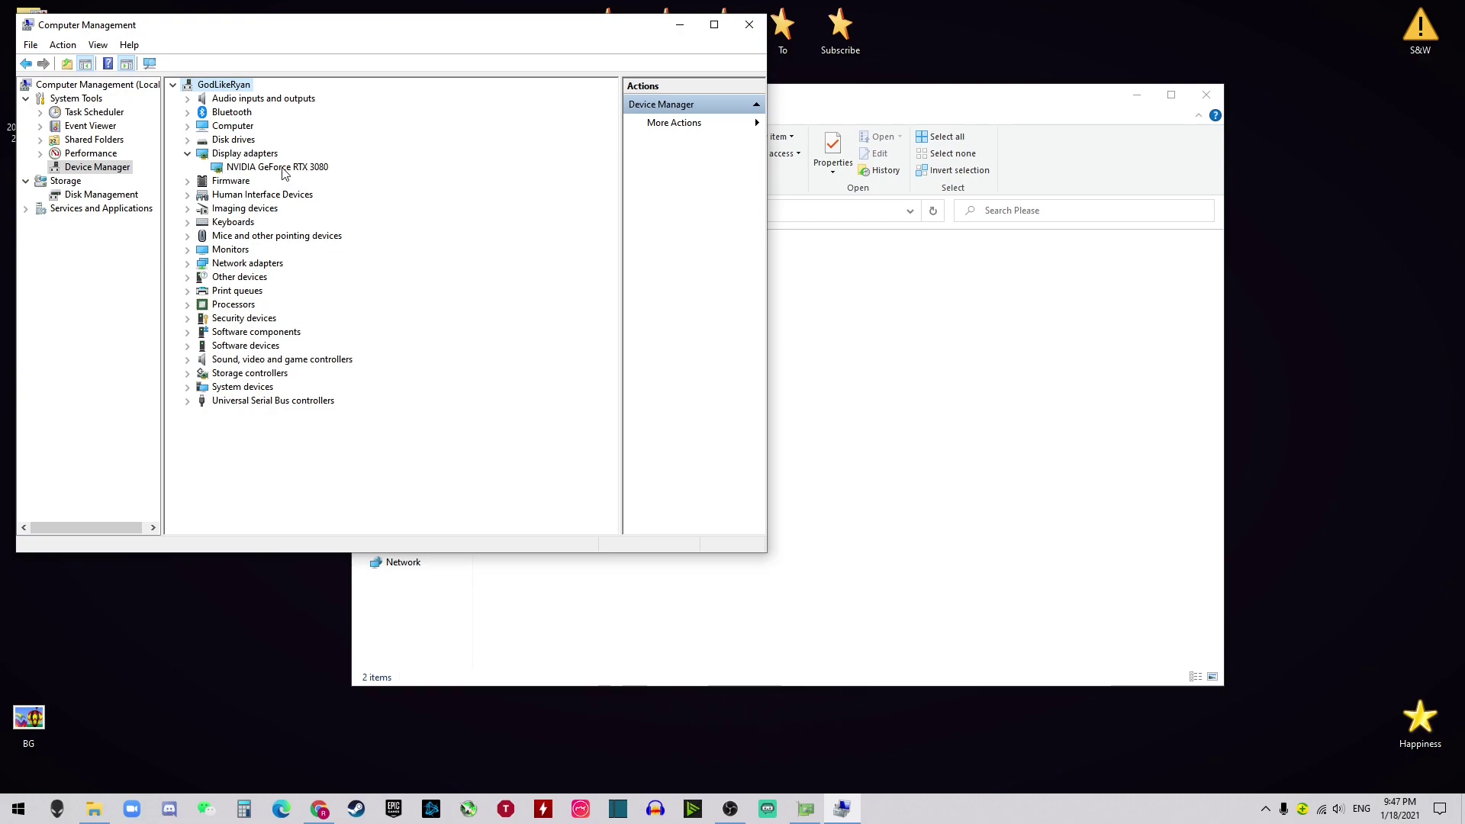
pyautogui.click(243, 170)
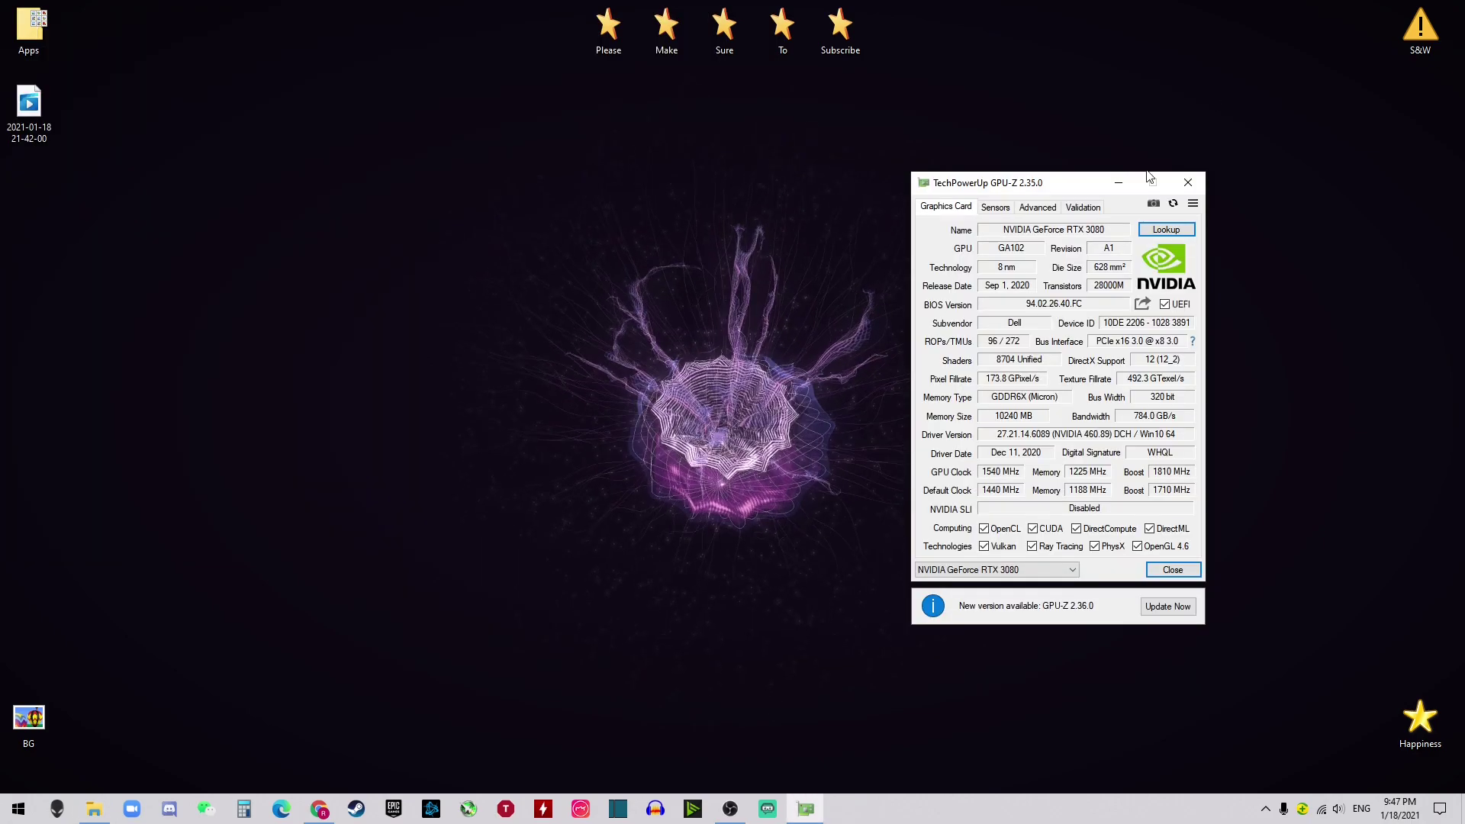
pyautogui.moveTo(1164, 232); pyautogui.dragTo(1106, 150)
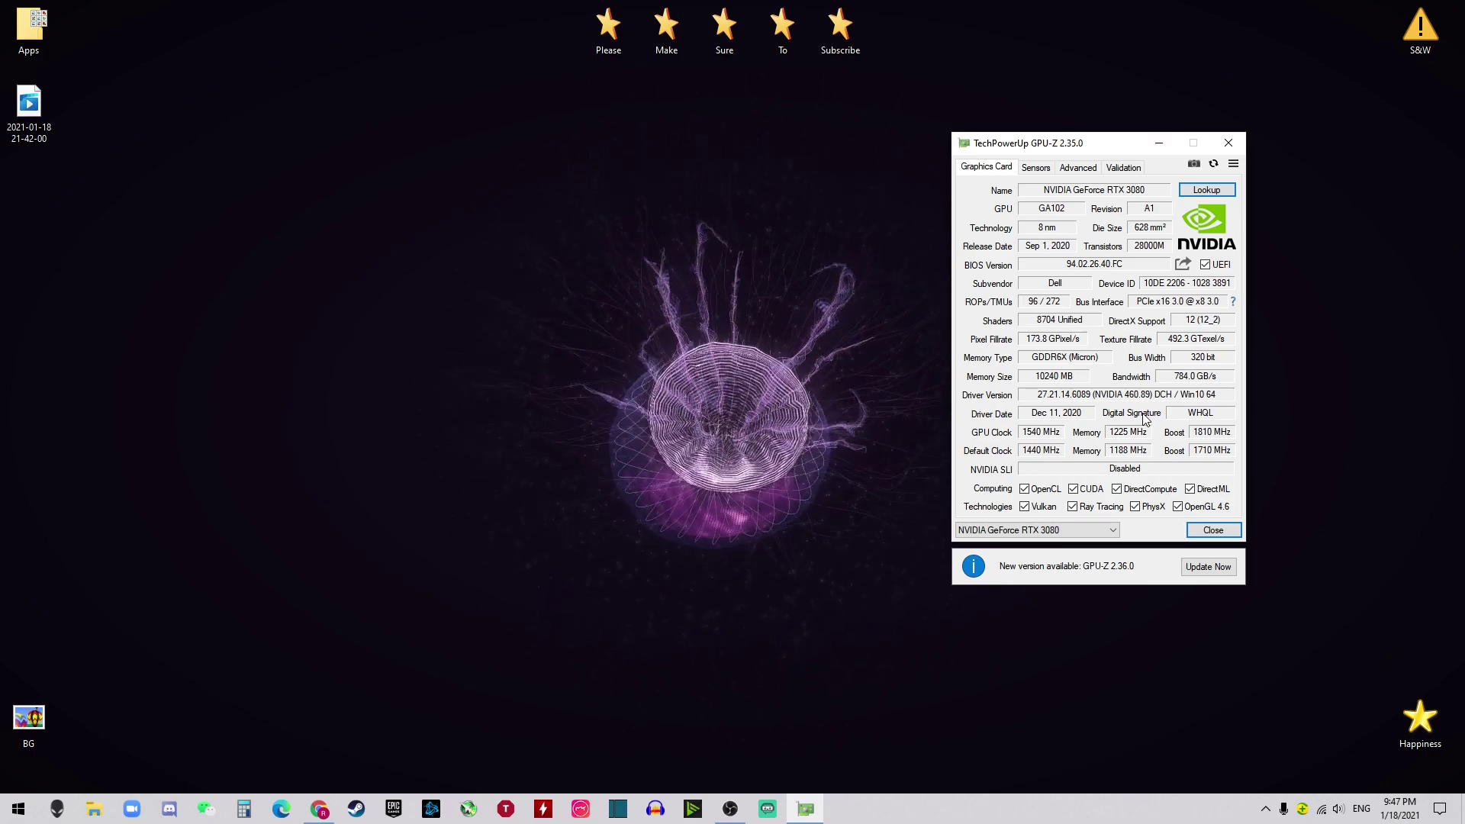
pyautogui.hotkey('alt', 'F4')
# Step: Launch ThrottleStop from the desktop's Sure folder and inspect its Turbo FIVR Control settings without changing them
pyautogui.doubleClick(725, 34)
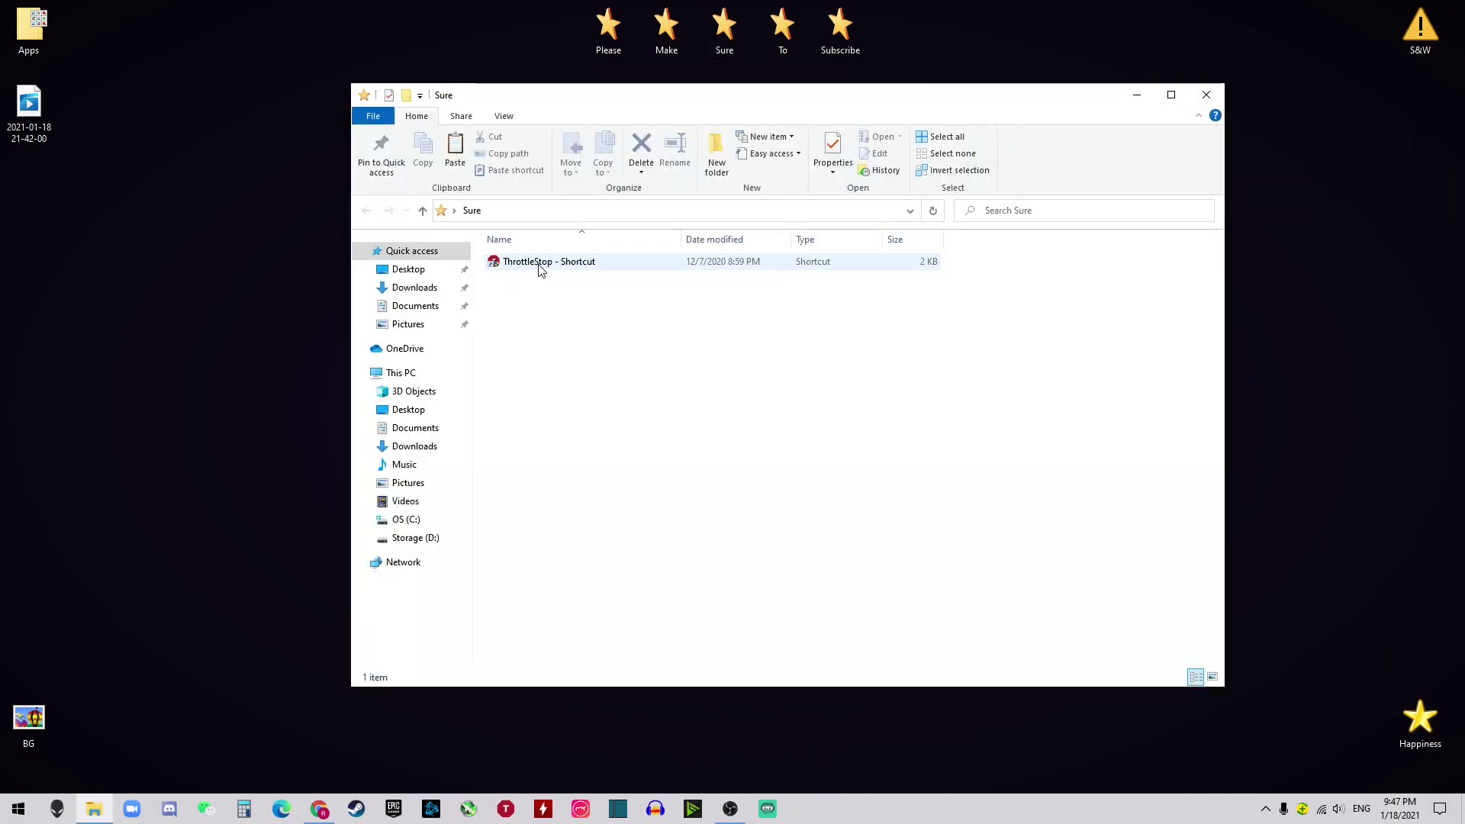
pyautogui.doubleClick(660, 272)
pyautogui.moveTo(814, 196); pyautogui.dragTo(1023, 197)
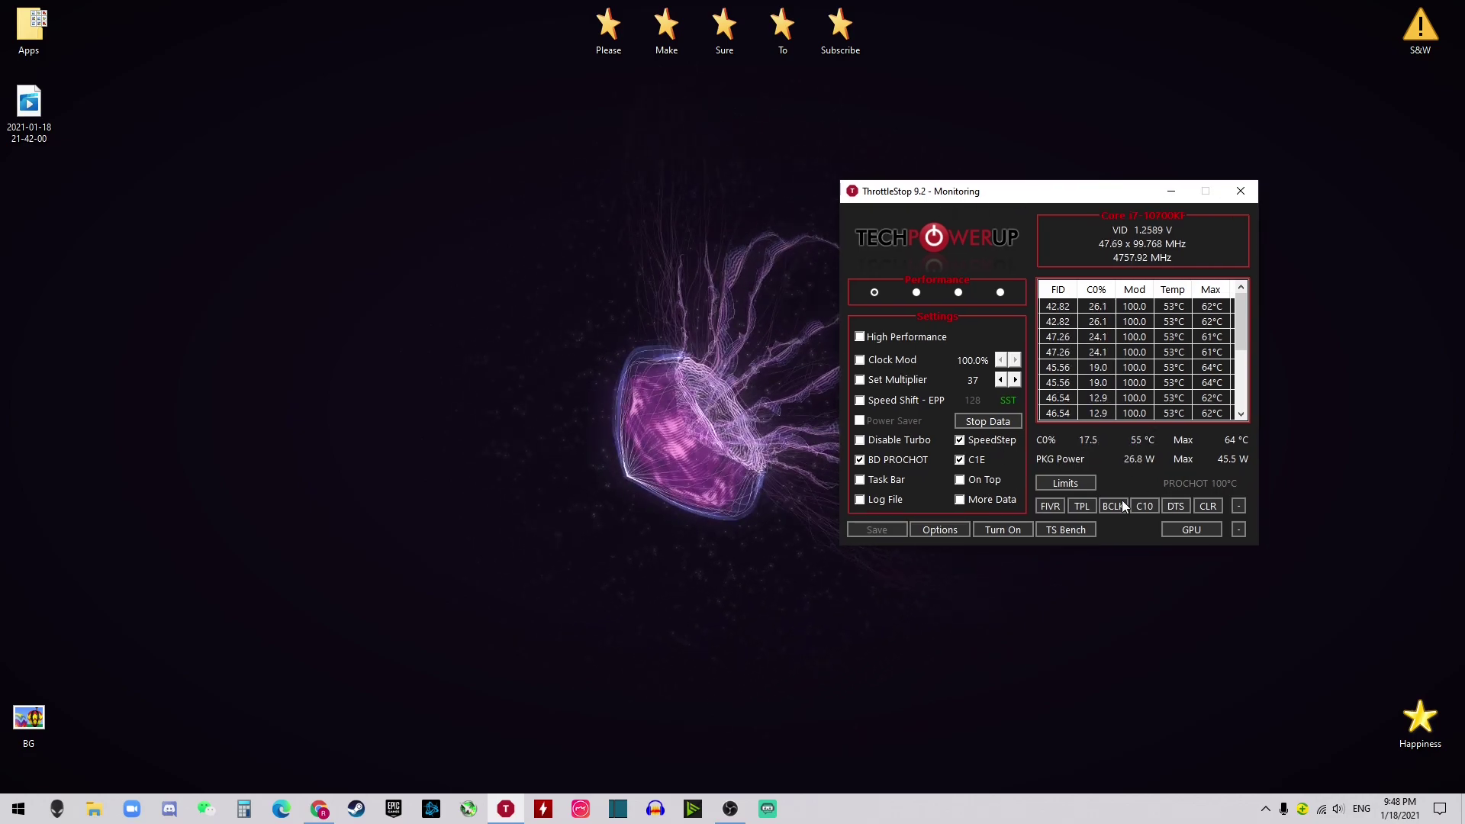
pyautogui.click(1052, 509)
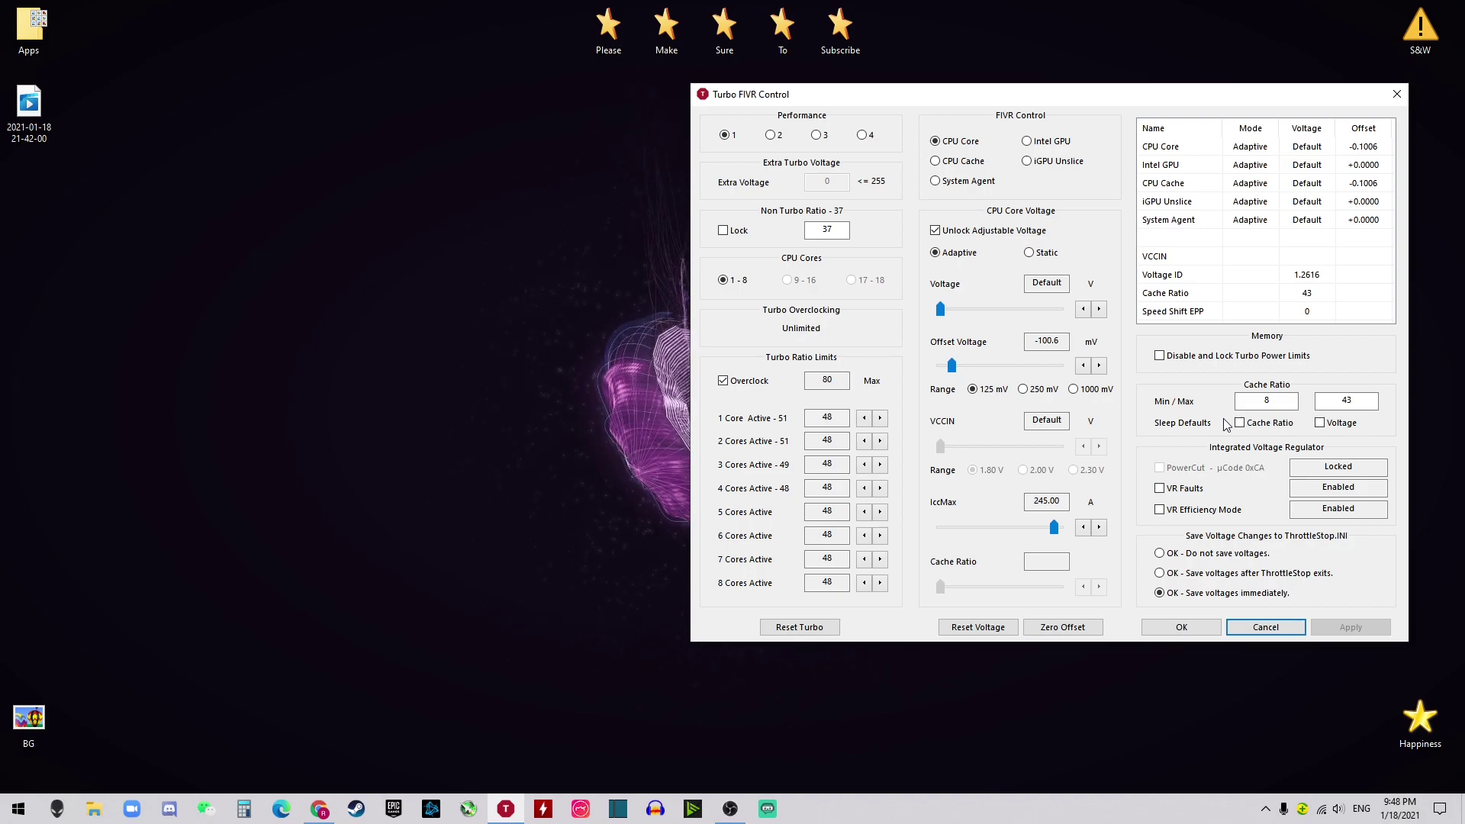
pyautogui.press('Escape')
# Step: Launch MSI Afterburner from the desktop's To folder and move its window clear of the desktop's centre
pyautogui.doubleClick(792, 33)
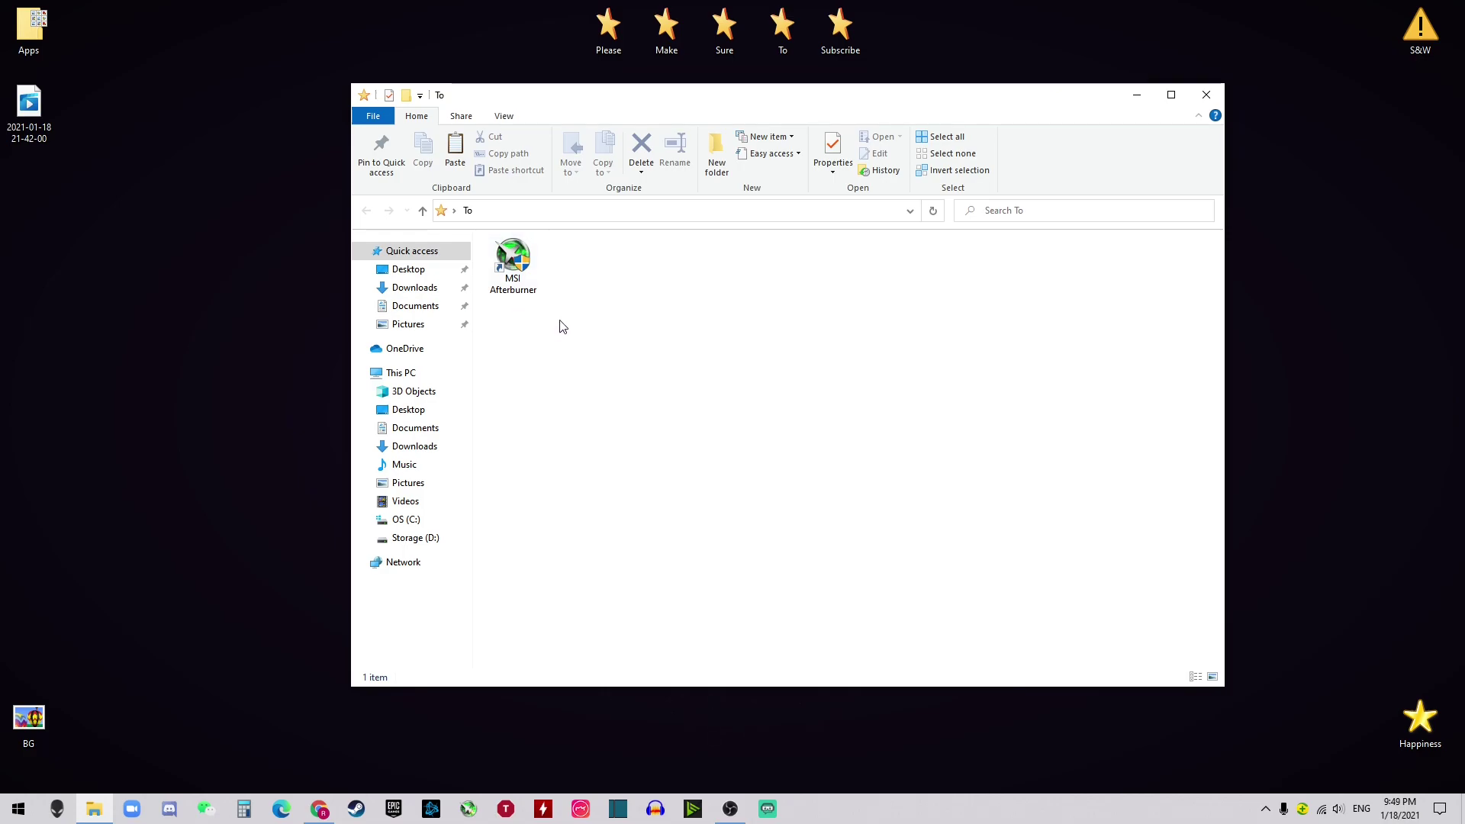
pyautogui.click(512, 263)
pyautogui.click(1196, 99)
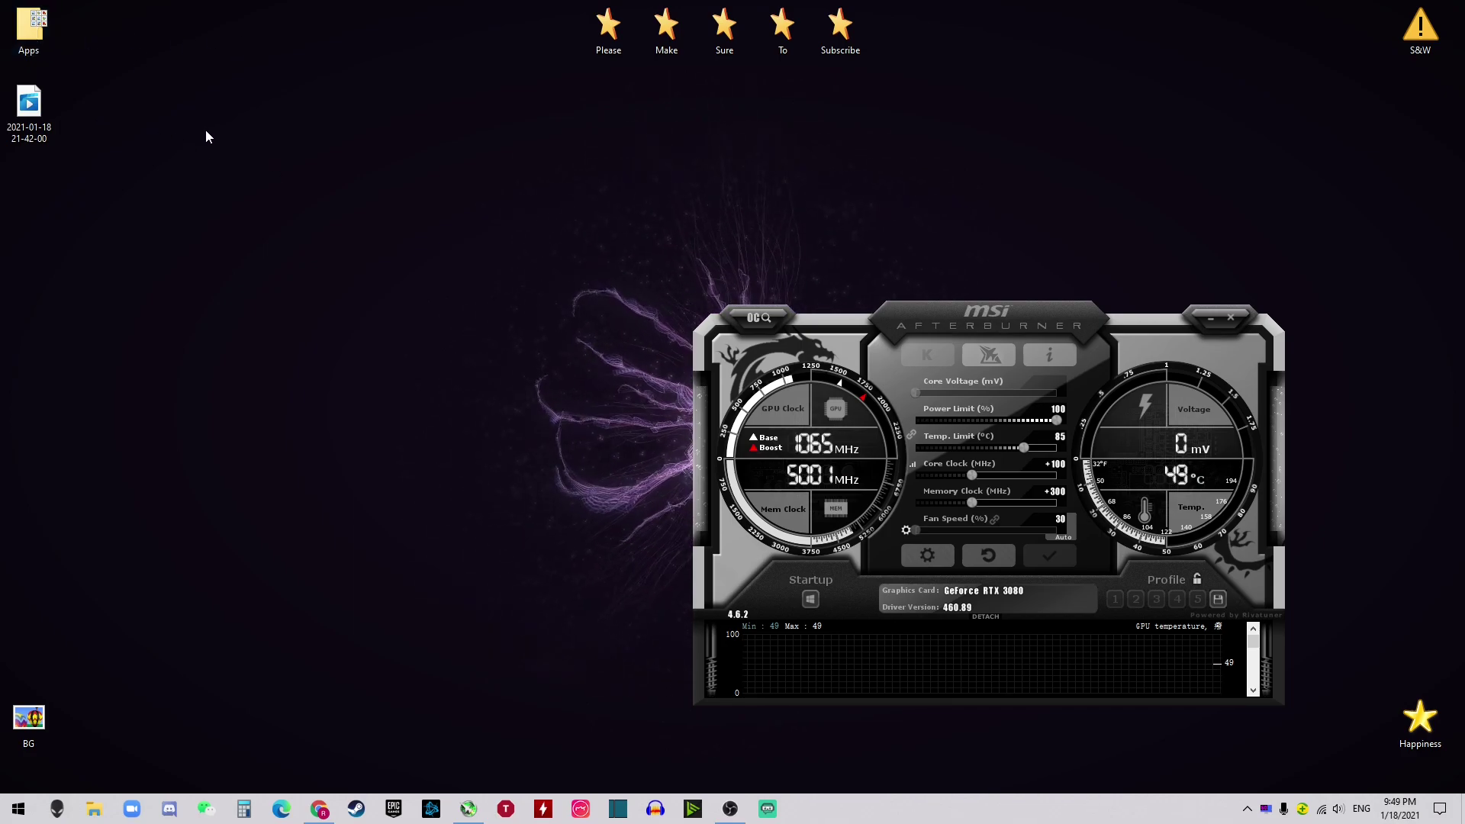
pyautogui.moveTo(920, 308); pyautogui.dragTo(1059, 183)
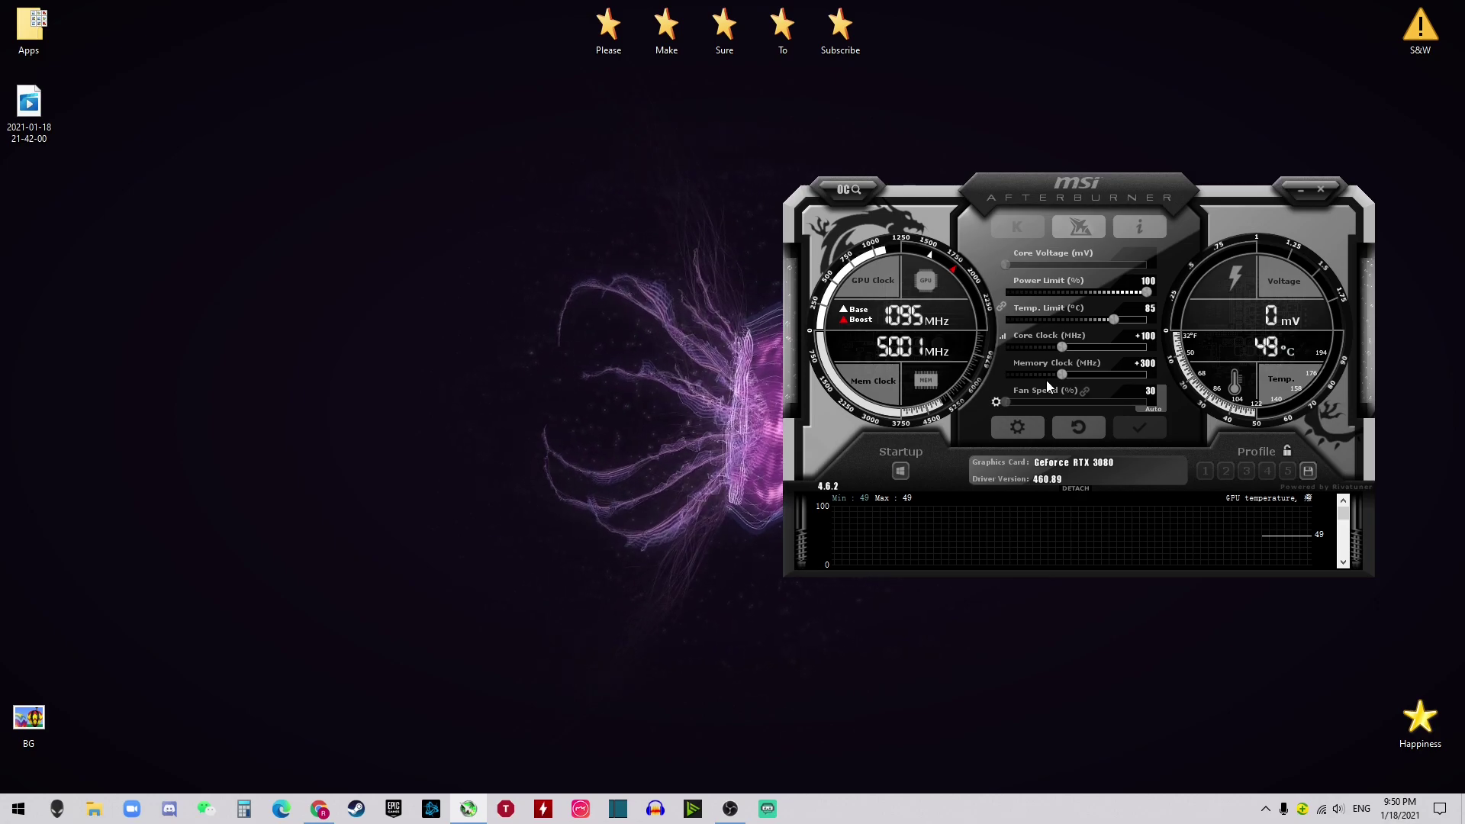
pyautogui.click(901, 471)
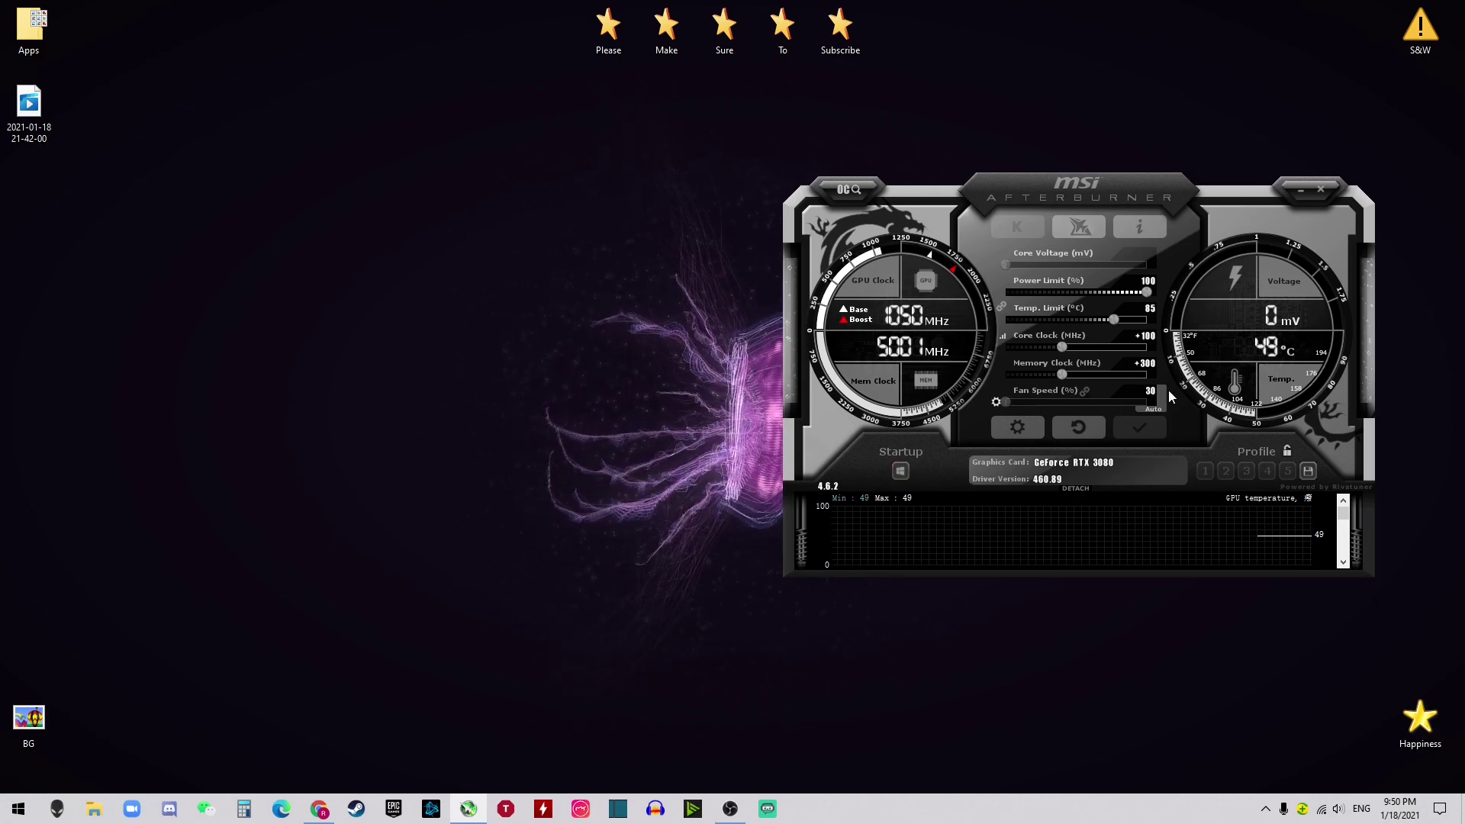
pyautogui.moveTo(1056, 205); pyautogui.dragTo(1125, 193)
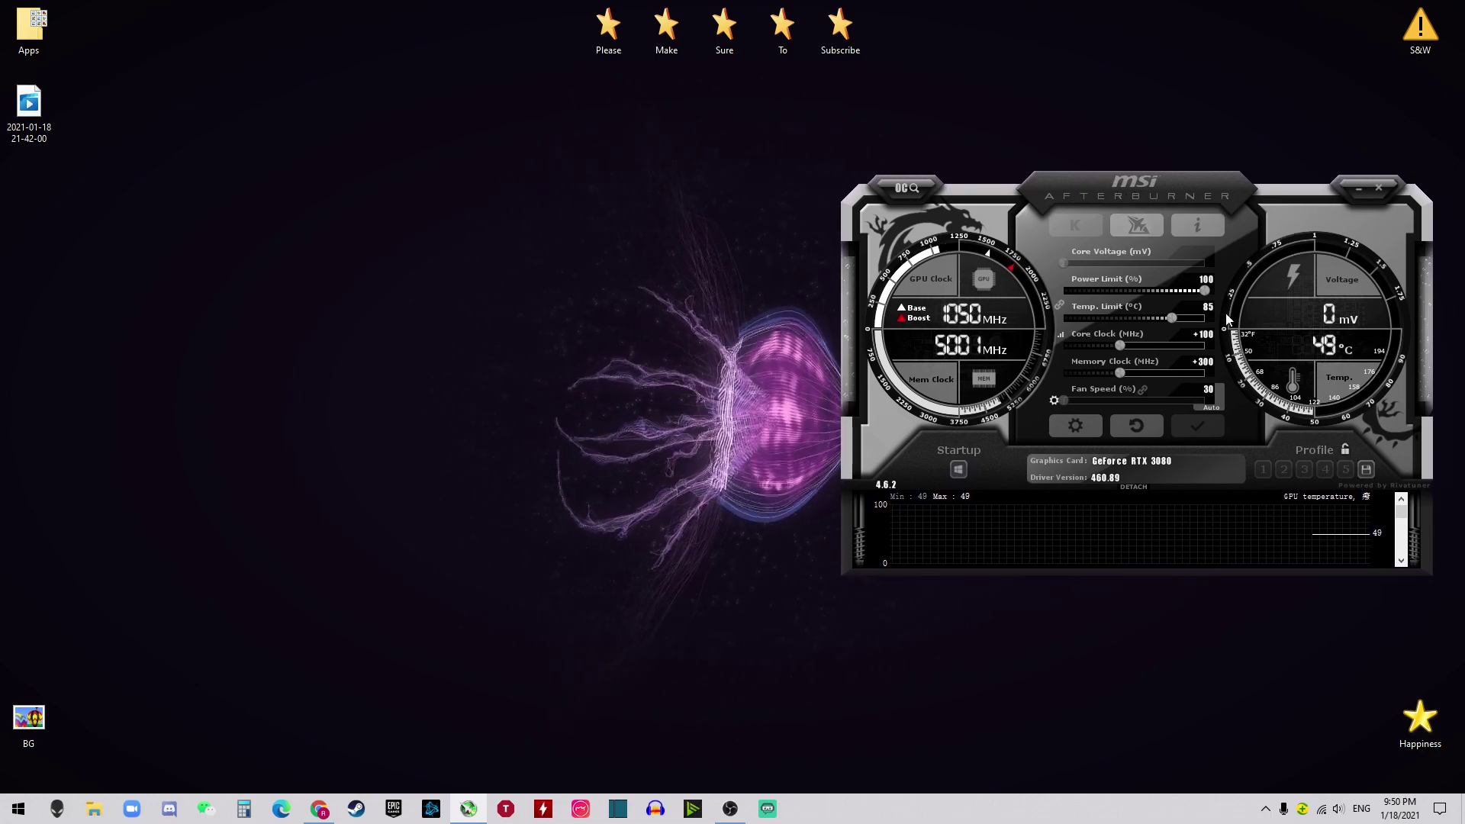
pyautogui.moveTo(1112, 194); pyautogui.dragTo(1114, 102)
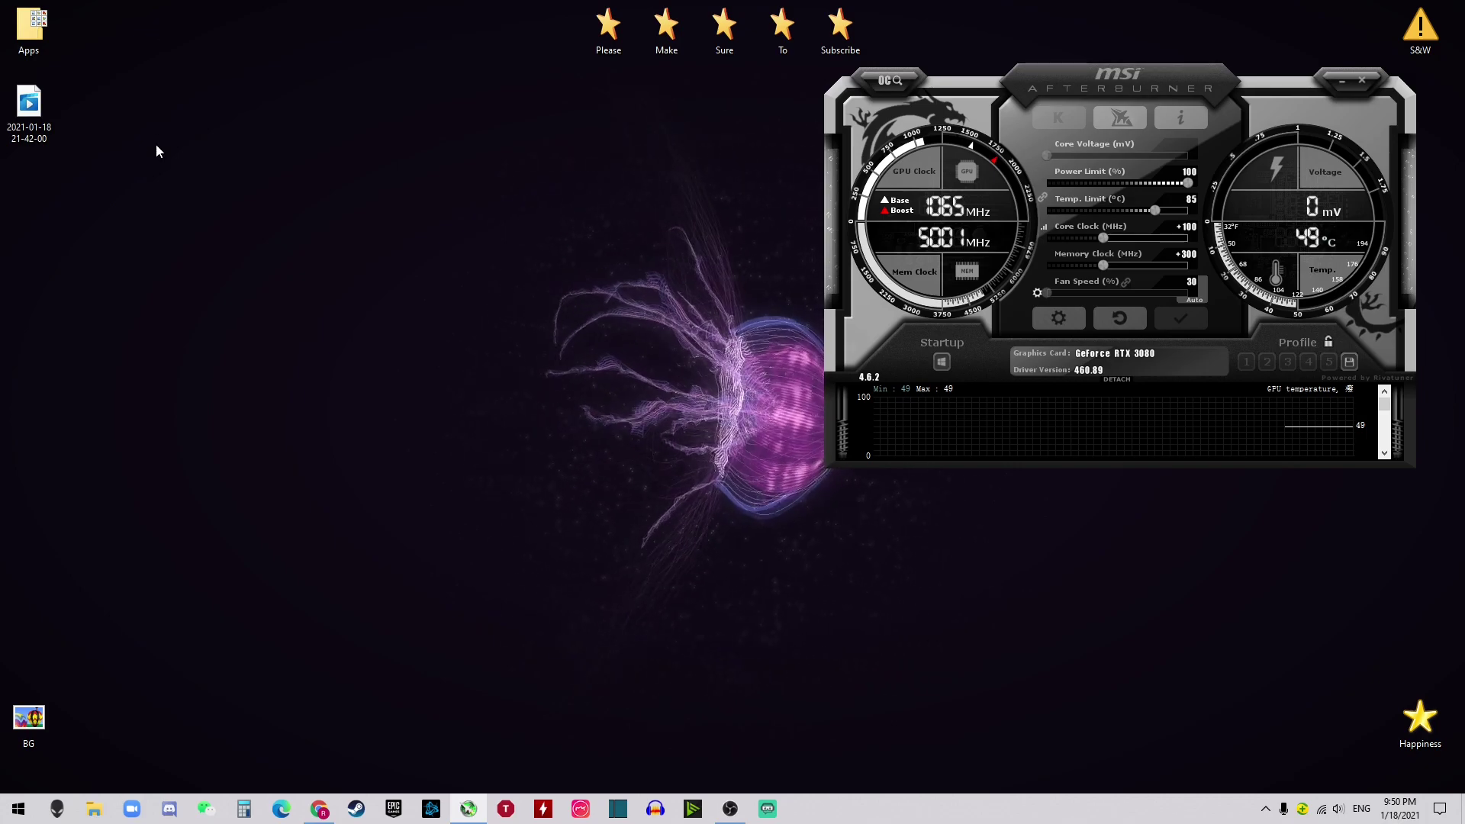
# Step: Look through the hardware graphs in MSI Afterburner's monitoring properties and turn on the on-screen display for Fan speed
pyautogui.click(1058, 322)
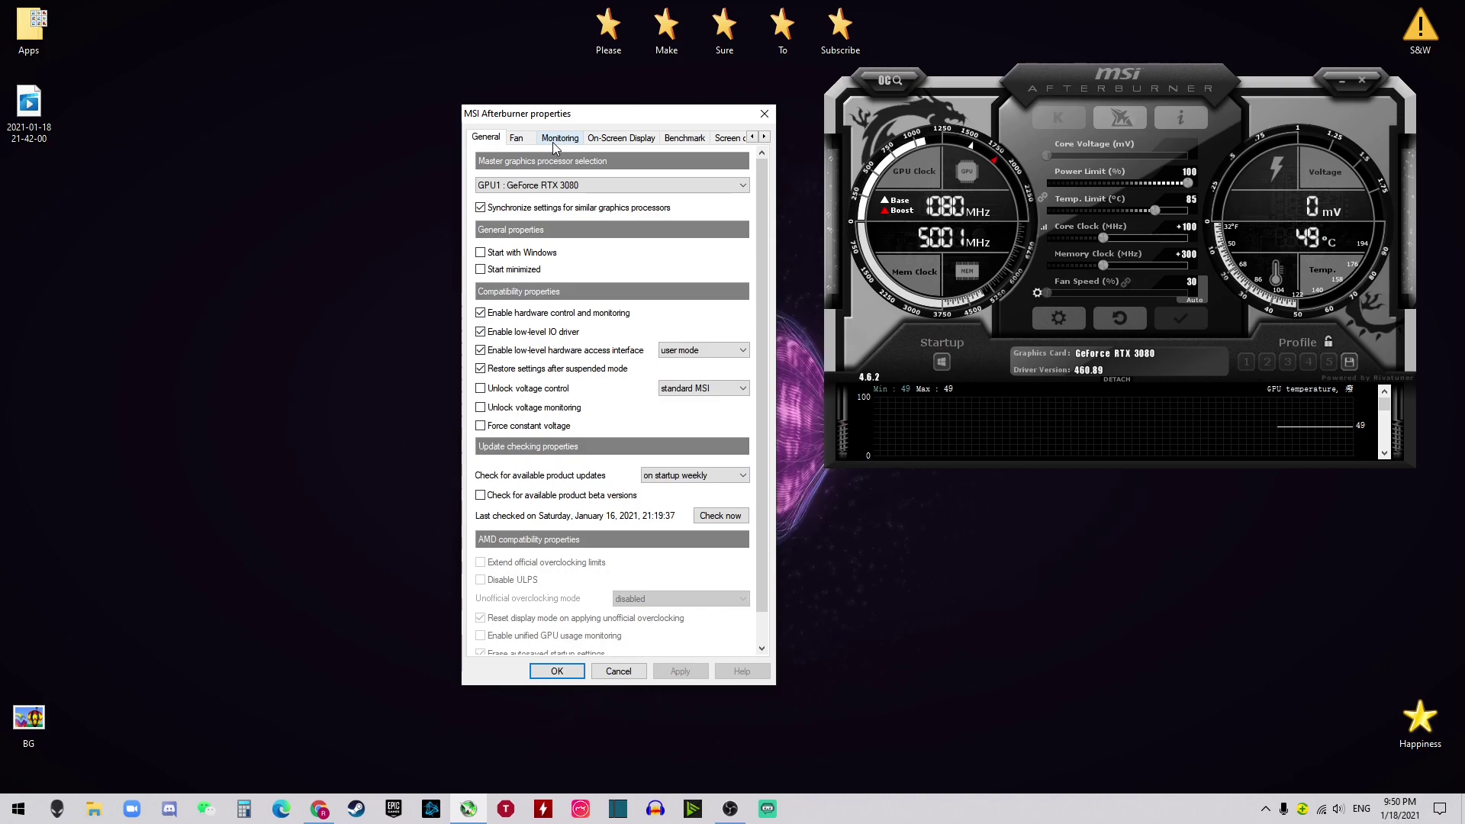
pyautogui.click(555, 143)
pyautogui.moveTo(743, 255); pyautogui.dragTo(139, 72)
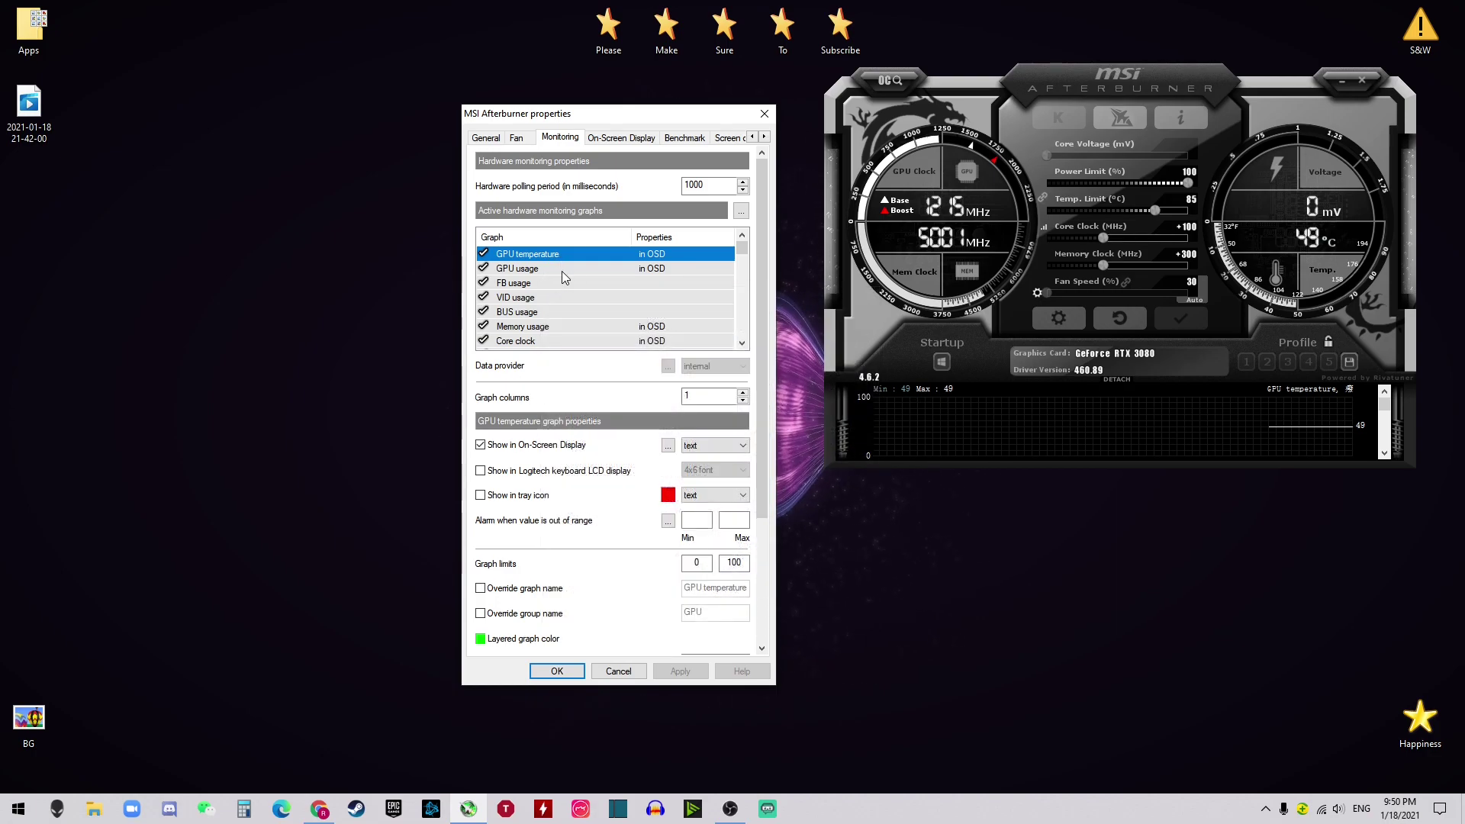
pyautogui.moveTo(741, 250)
pyautogui.mouseDown()
pyautogui.moveTo(751, 268)
pyautogui.moveTo(742, 252)
pyautogui.mouseUp()
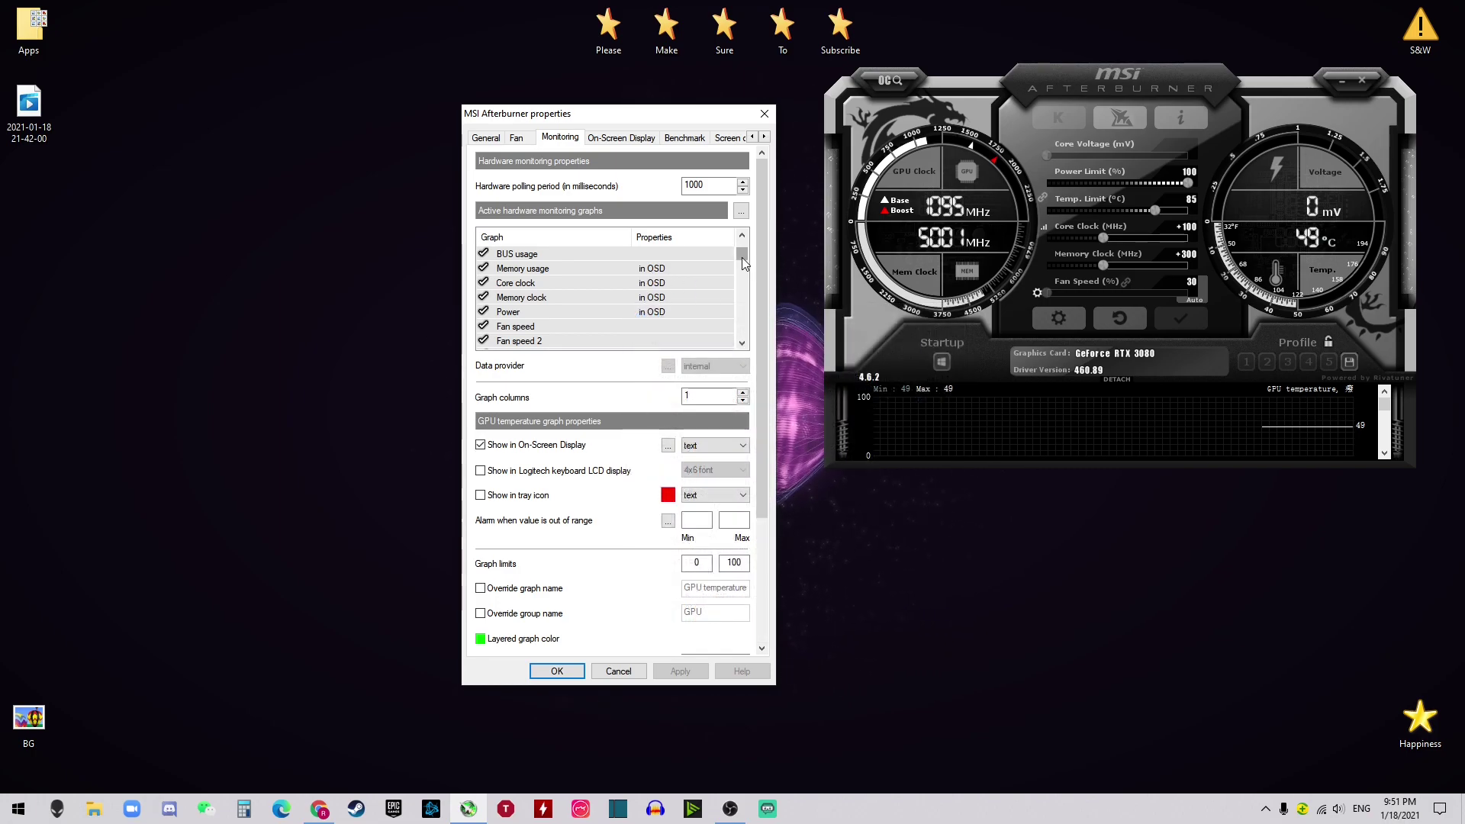
pyautogui.scroll(-1, 742, 258)
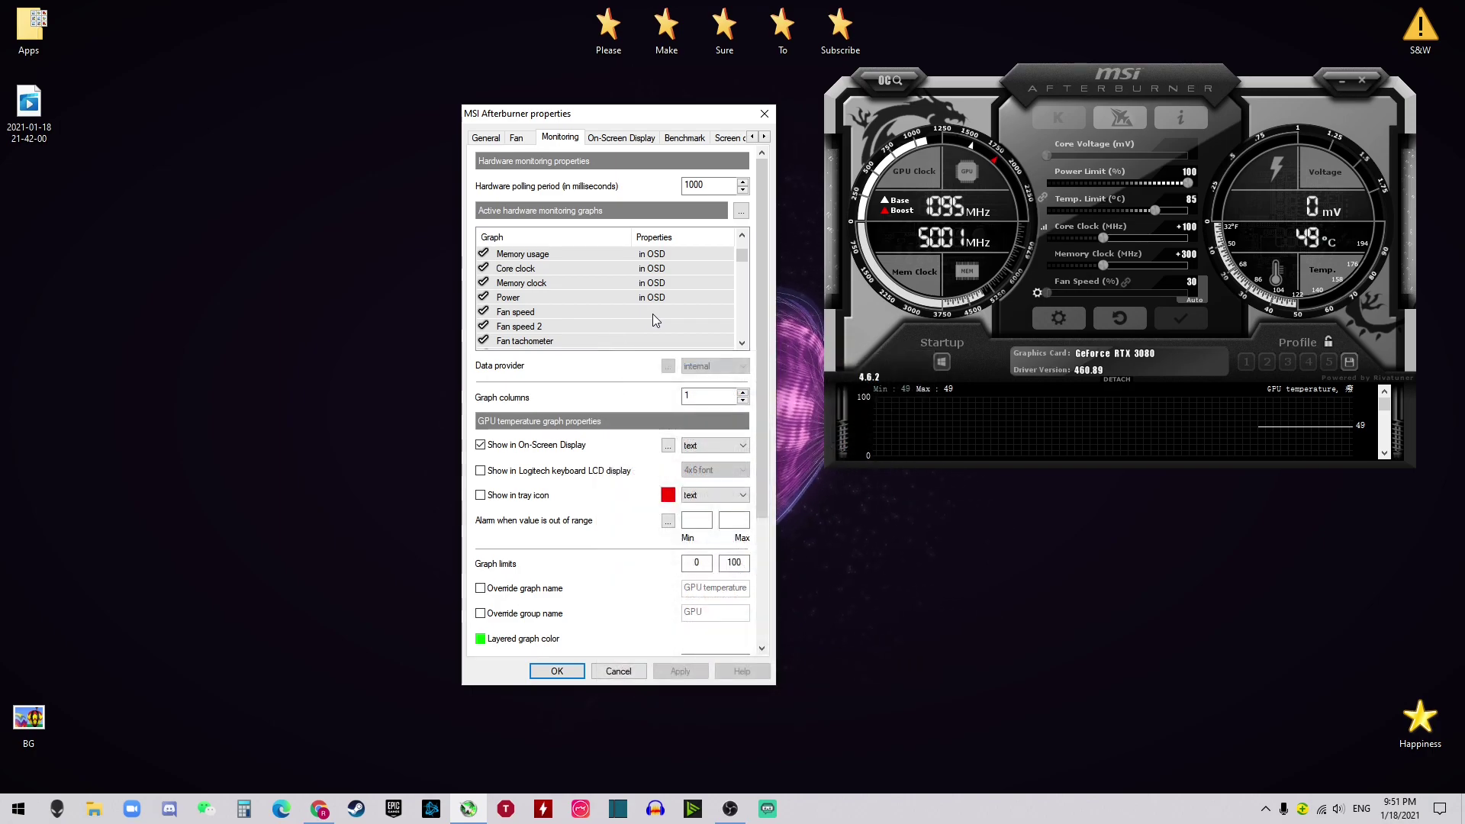
pyautogui.moveTo(652, 319)
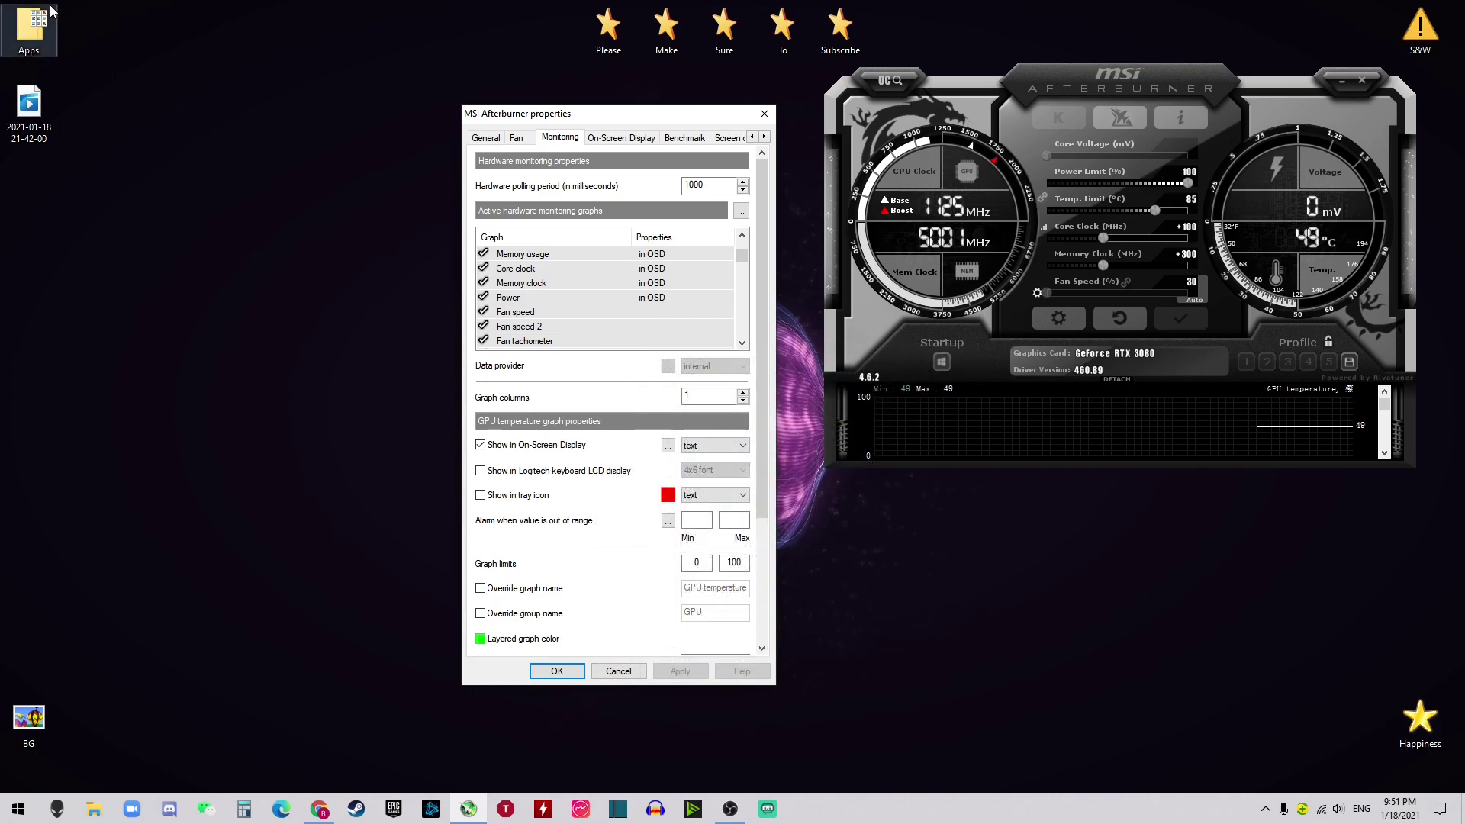
pyautogui.click(659, 313)
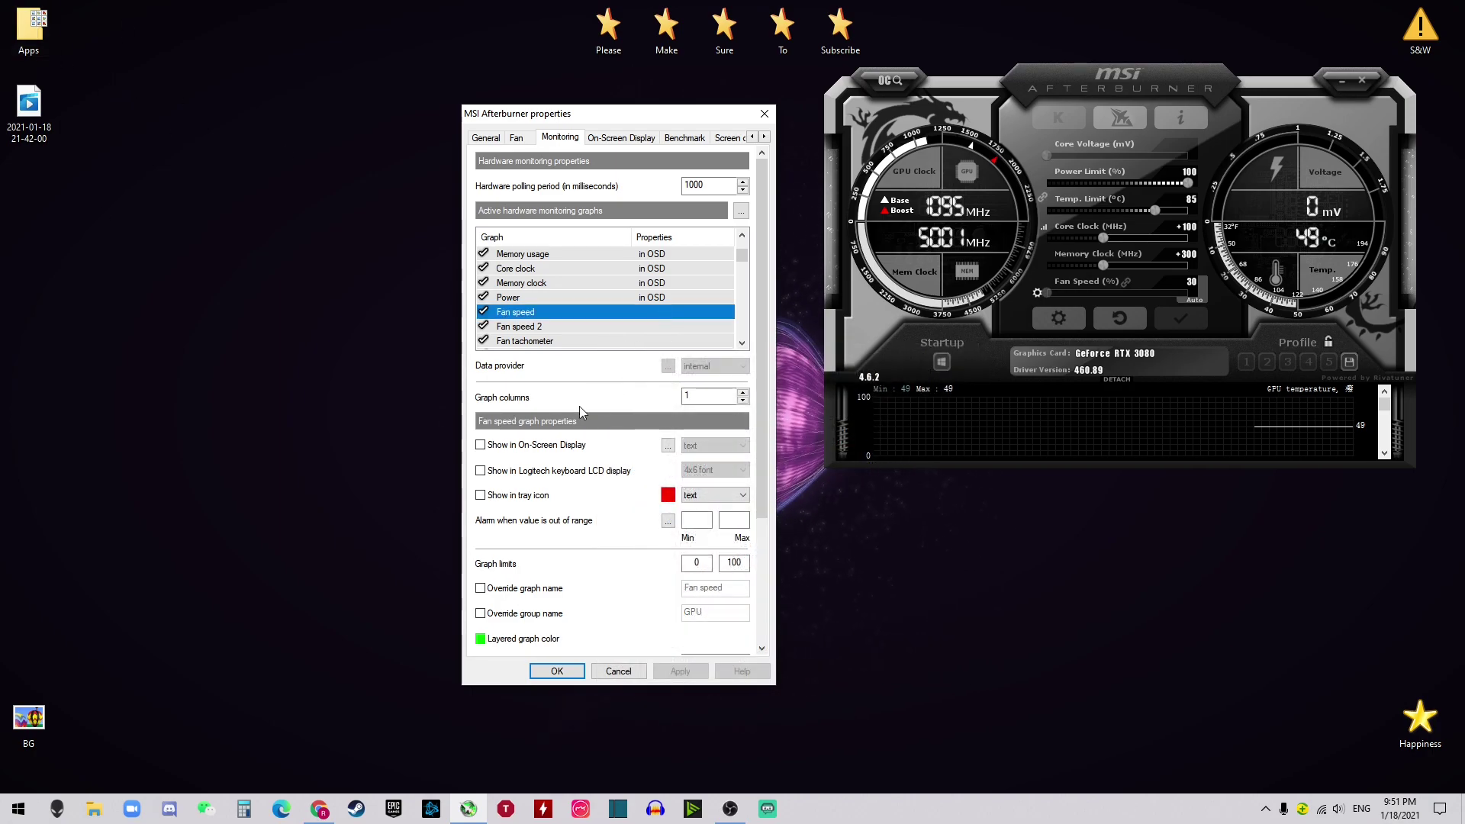
pyautogui.click(481, 446)
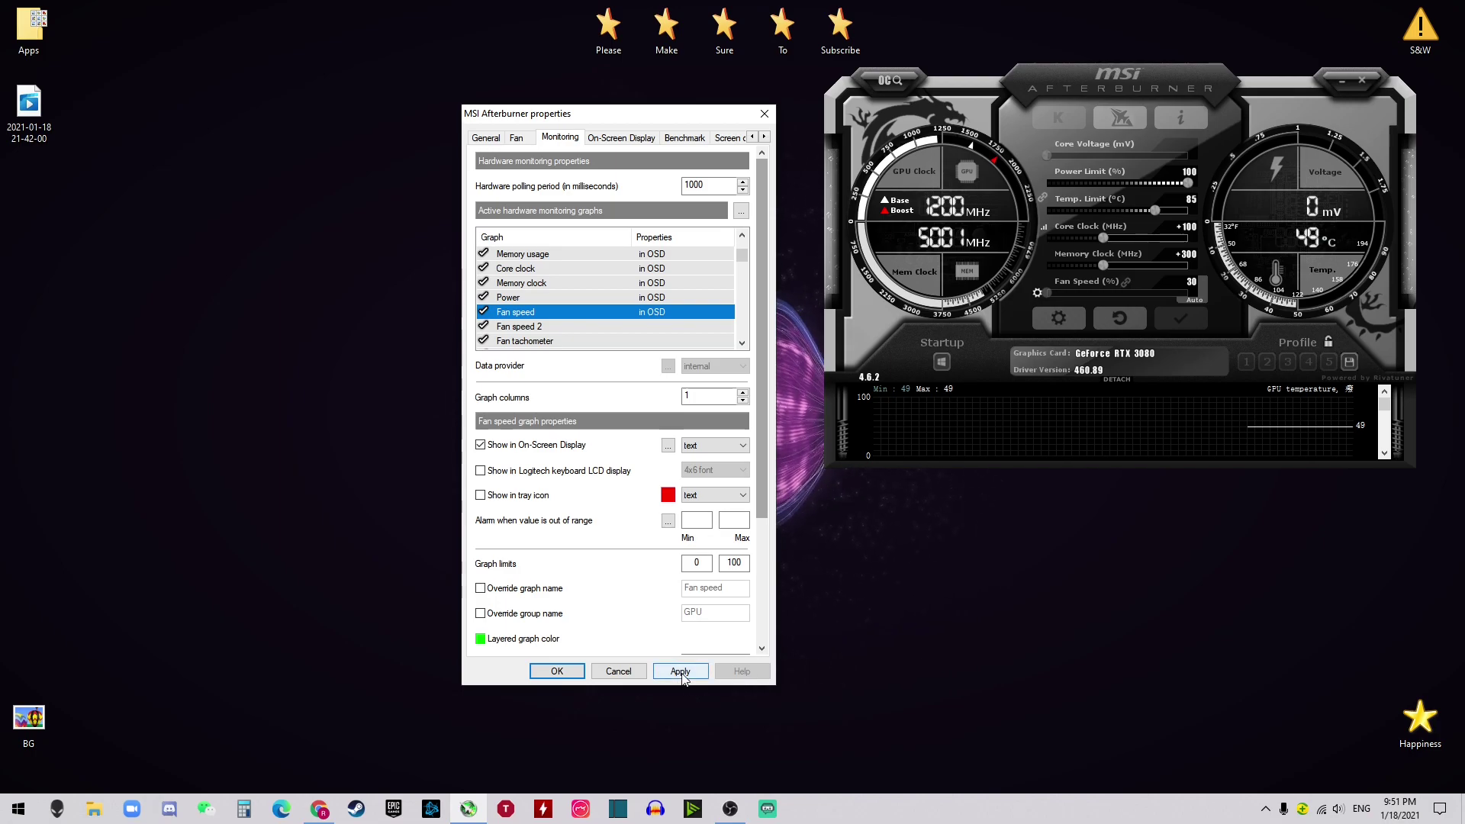
# Step: Activate the Frametime graph with on-screen display, switch both off again, and close the Afterburner properties
pyautogui.moveTo(741, 256); pyautogui.dragTo(735, 333)
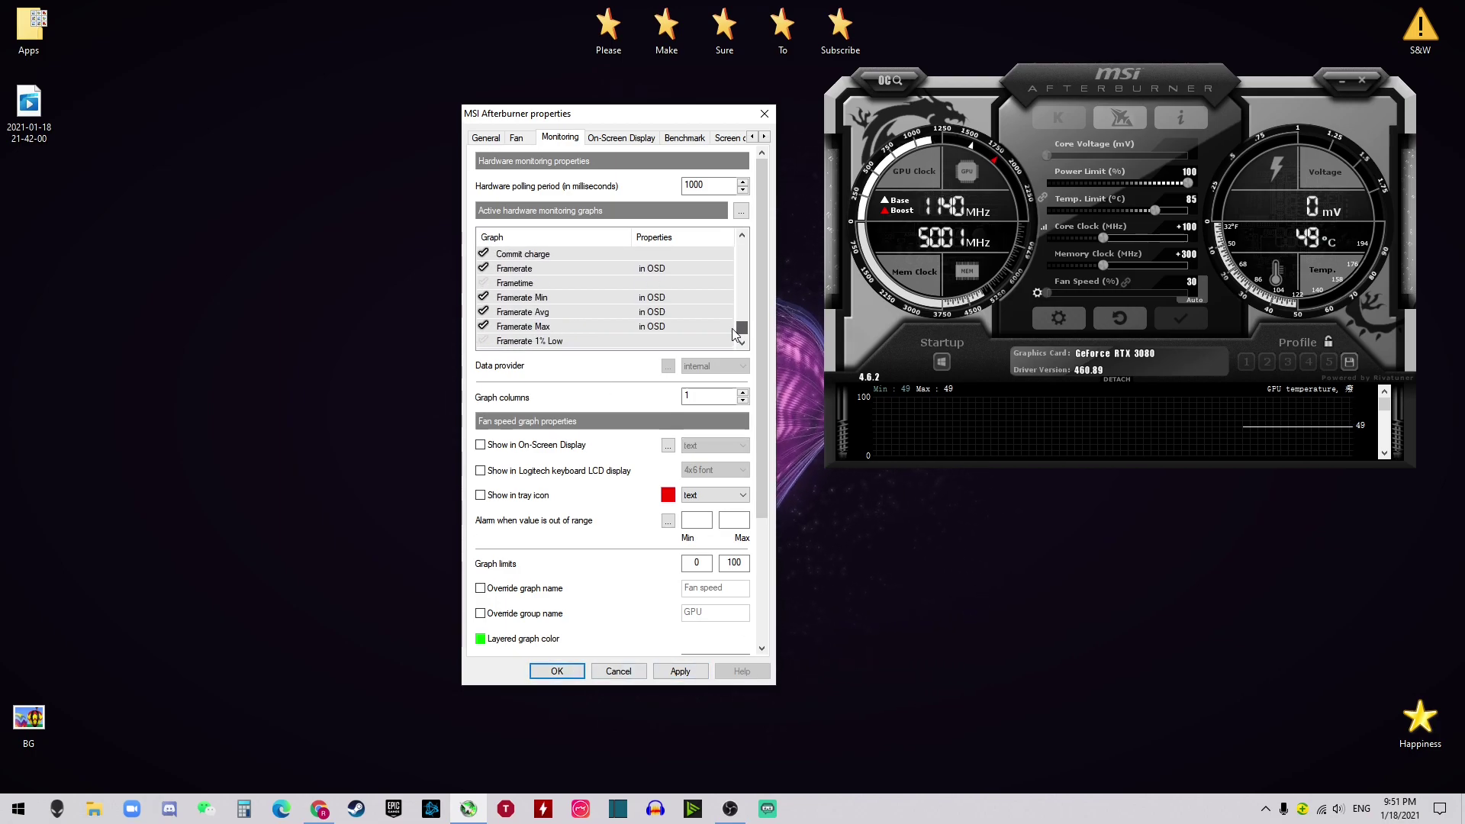
pyautogui.click(484, 283)
pyautogui.click(534, 286)
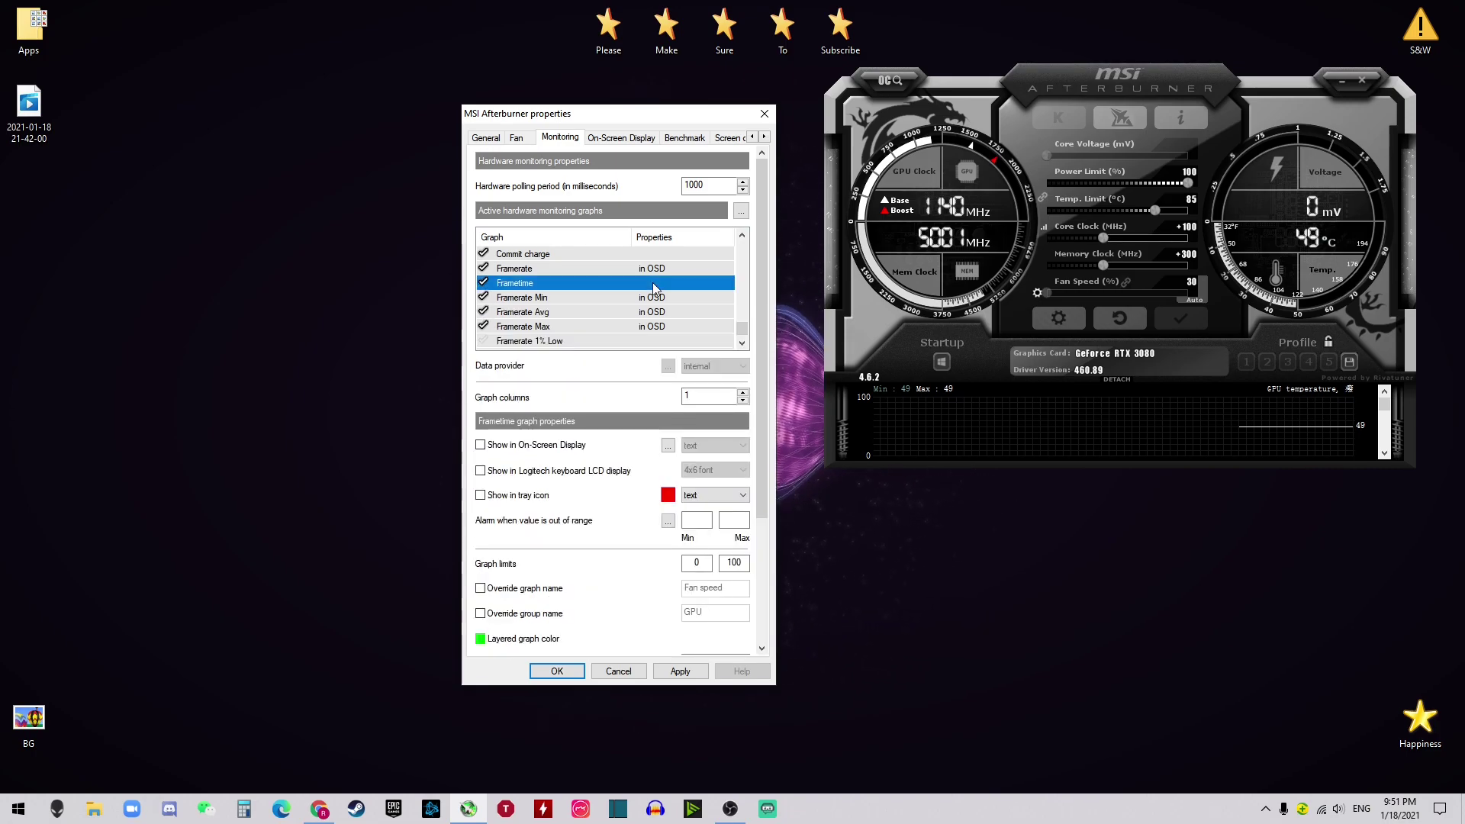
pyautogui.click(509, 446)
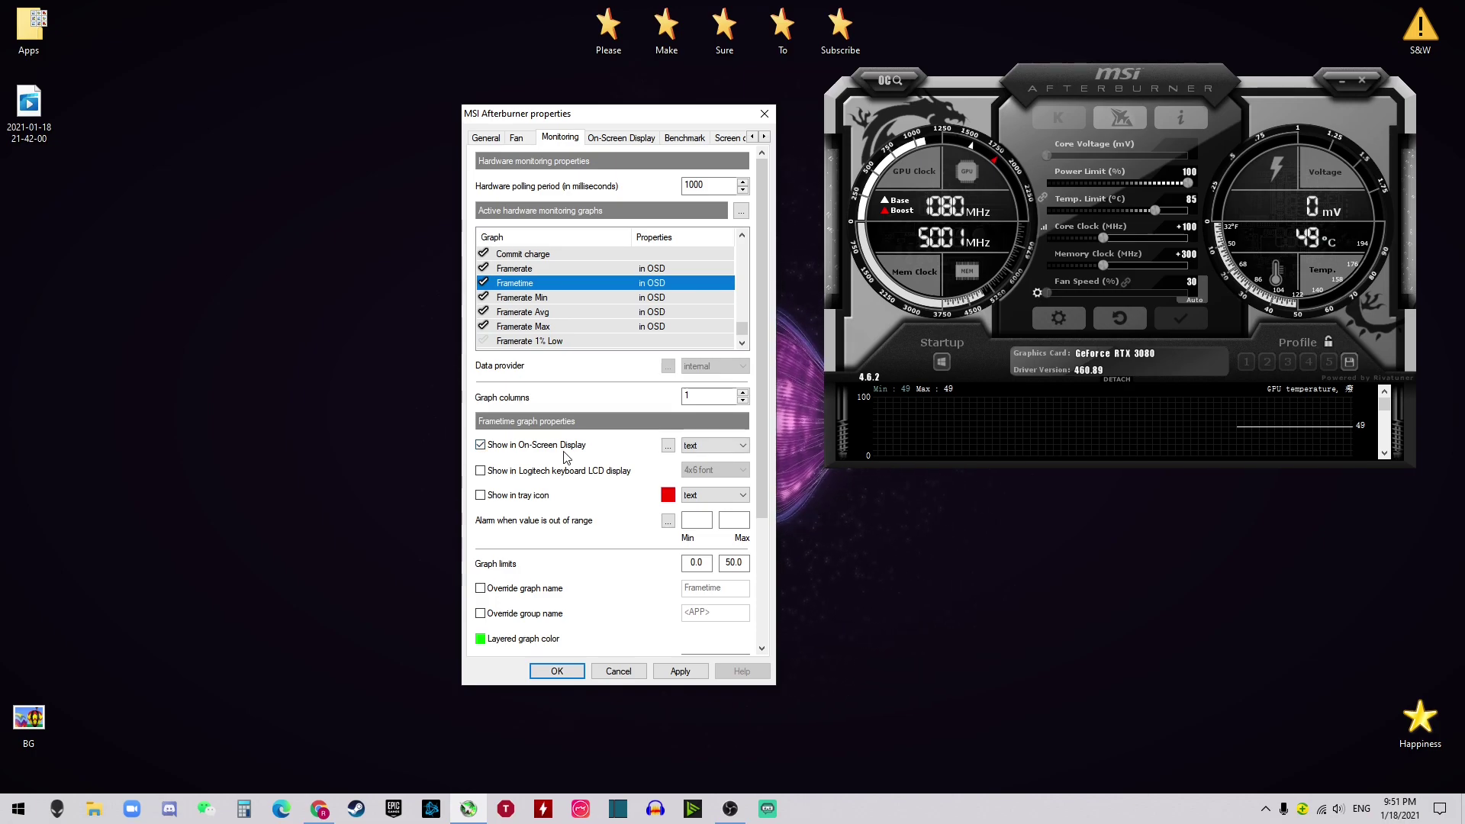
pyautogui.click(480, 446)
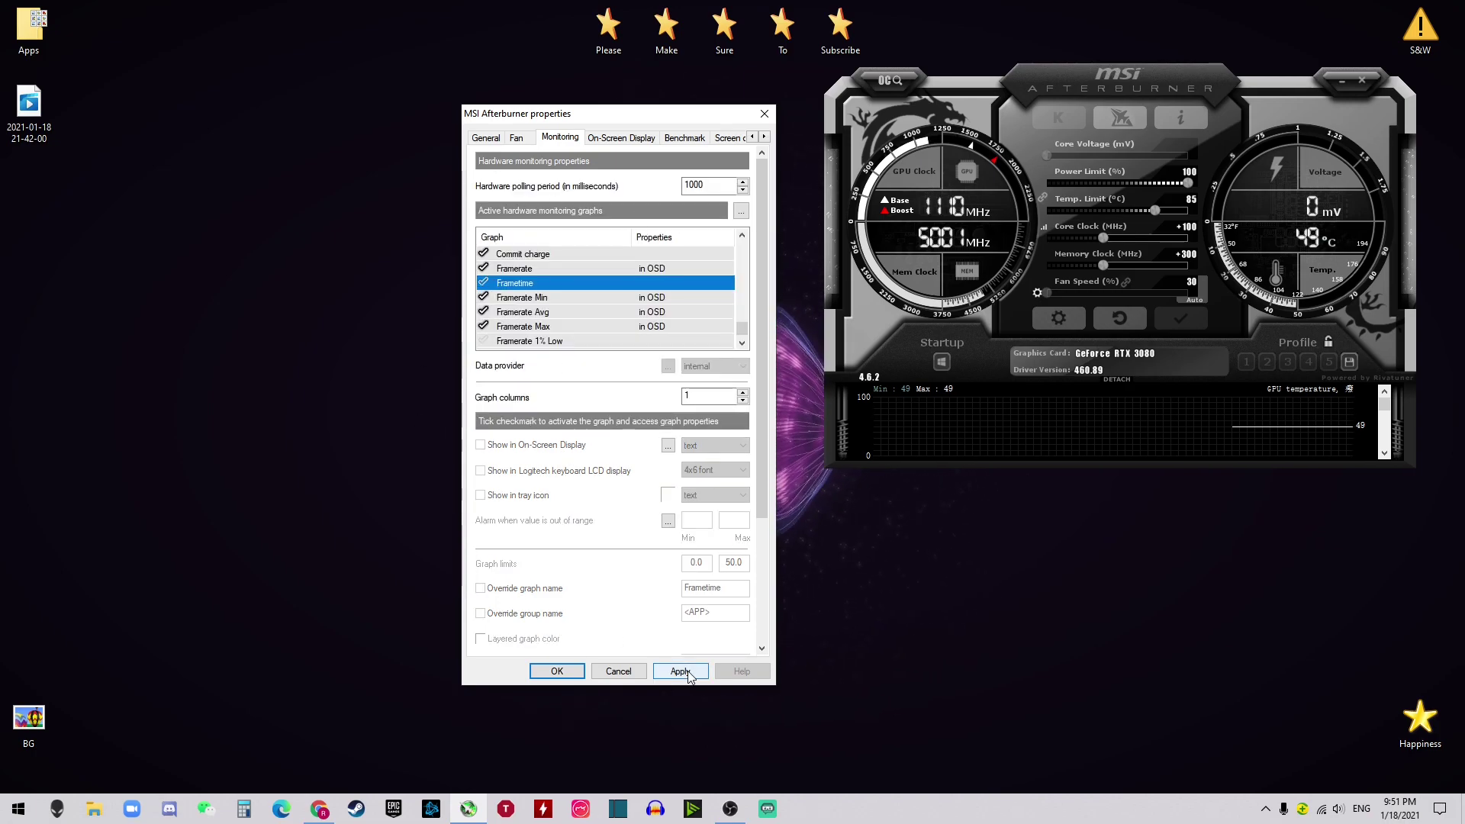
pyautogui.click(557, 671)
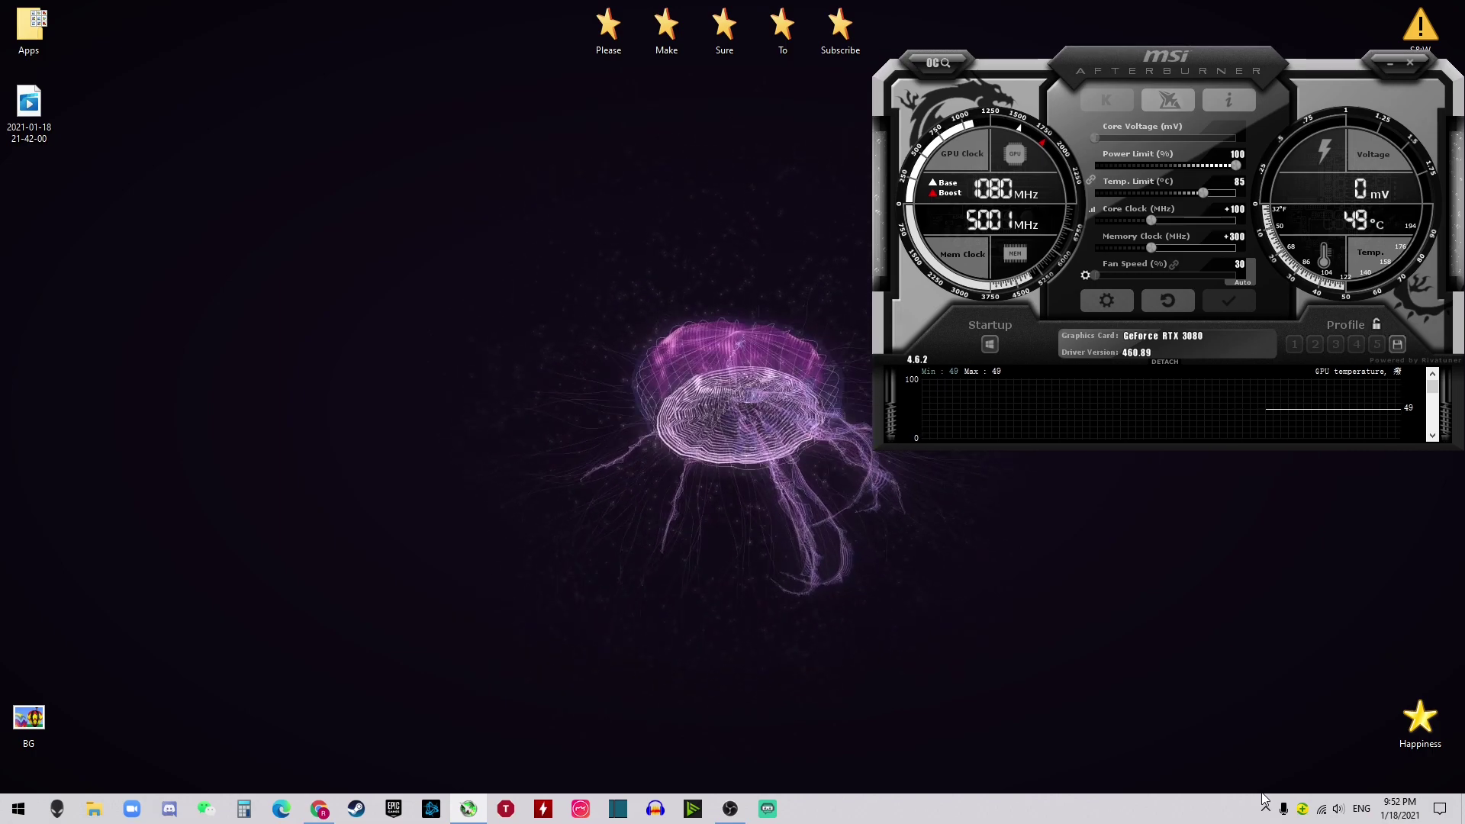
# Step: Open the running RivaTuner Statistics Server, place its window beside Afterburner, adjust the On-Screen Display zoom slightly, and close it
pyautogui.click(1266, 808)
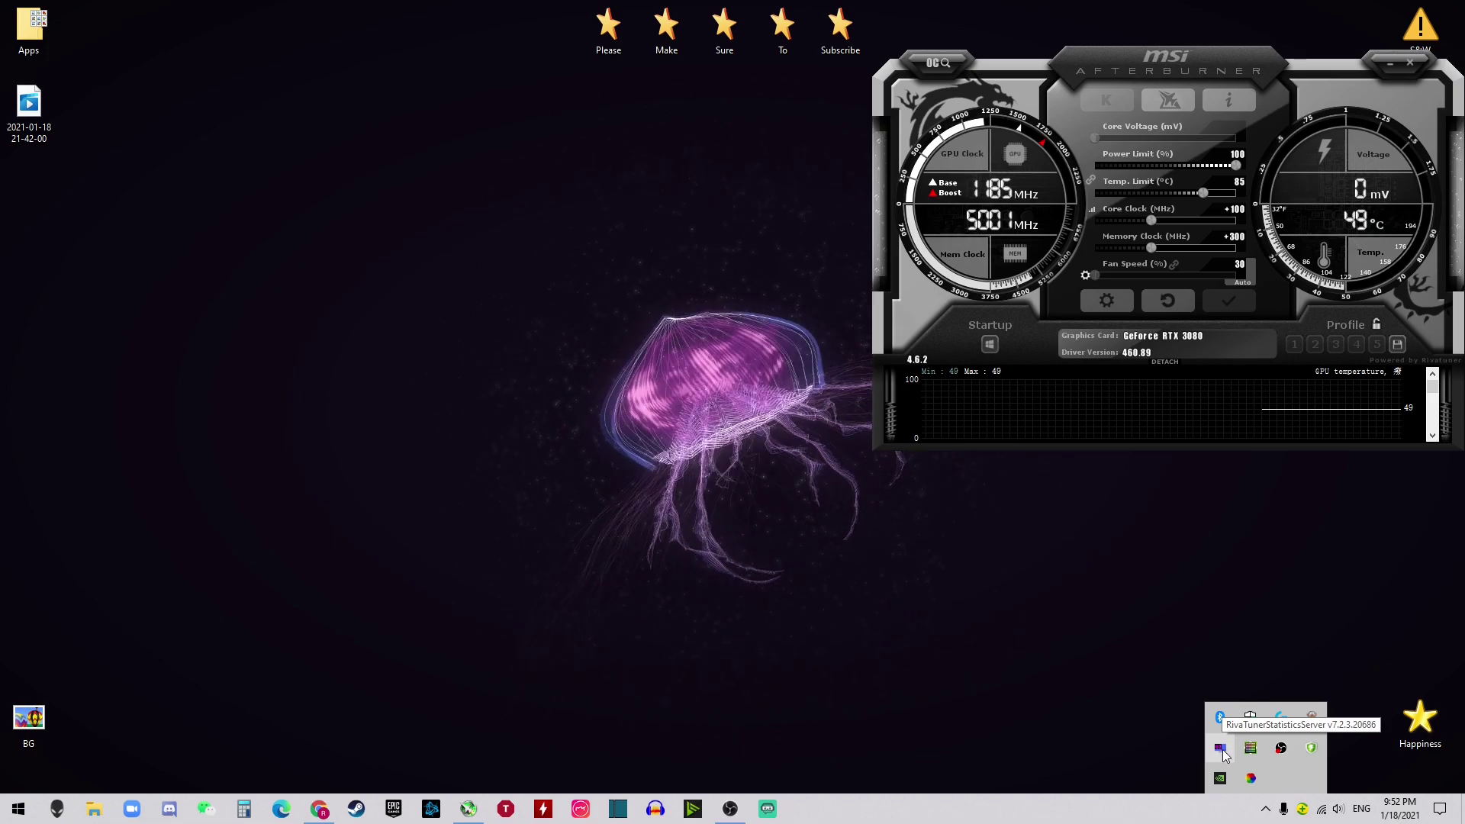
pyautogui.click(1221, 749)
pyautogui.moveTo(1233, 103); pyautogui.dragTo(708, 136)
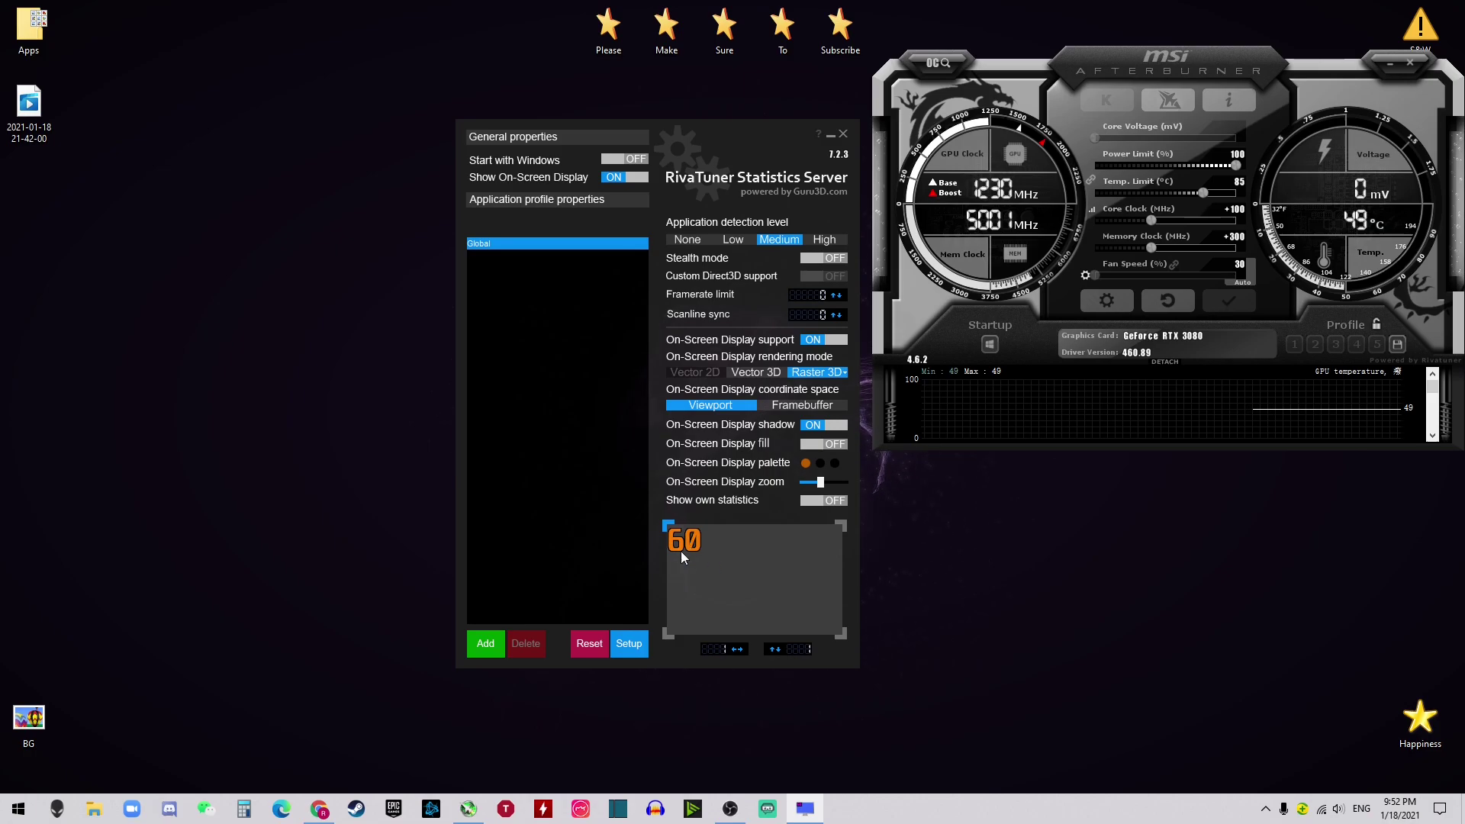
pyautogui.moveTo(822, 489)
pyautogui.mouseDown()
pyautogui.moveTo(850, 488)
pyautogui.moveTo(813, 491)
pyautogui.moveTo(829, 491)
pyautogui.mouseUp()
pyautogui.click(843, 135)
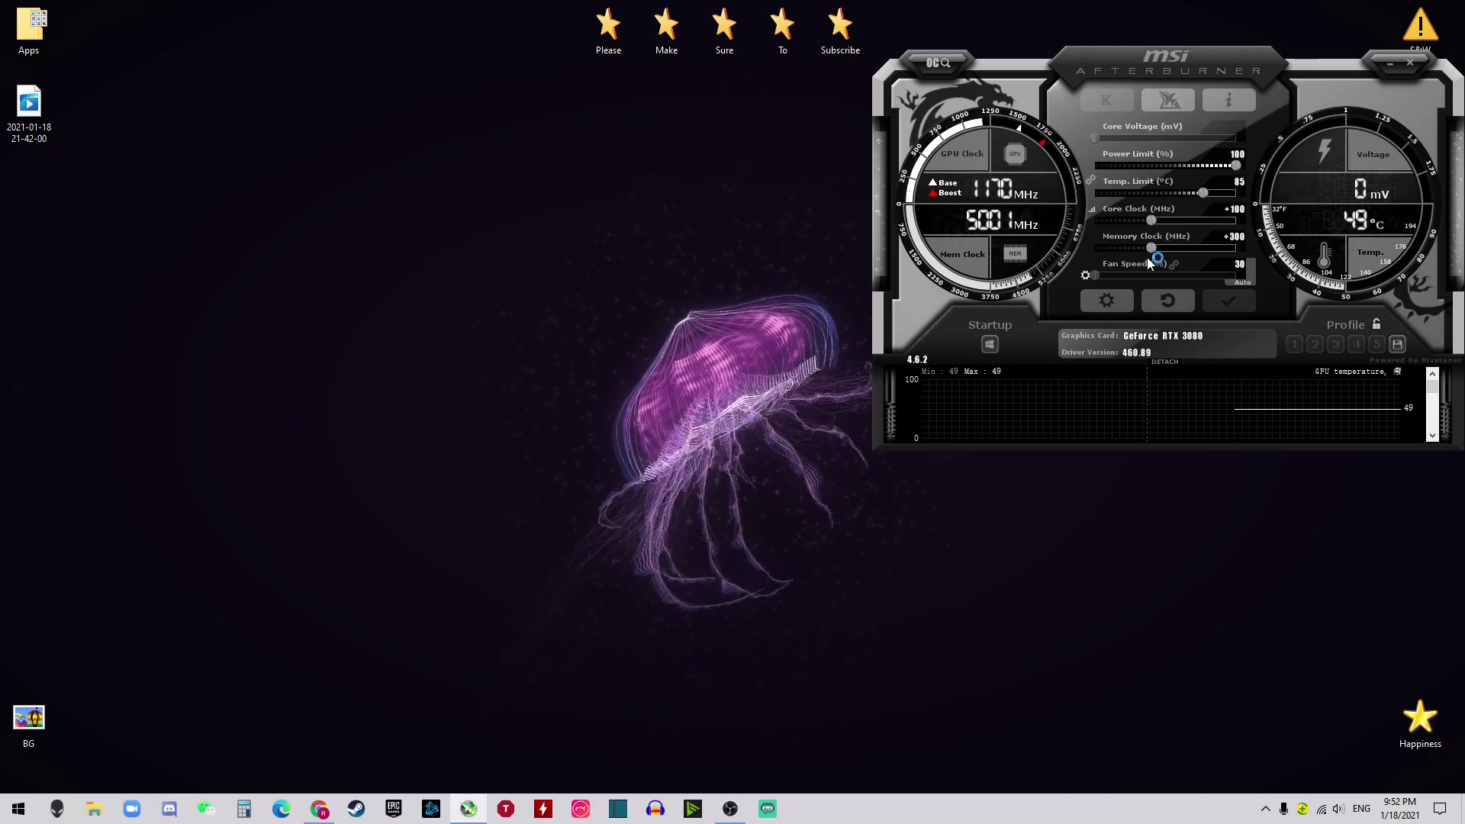
# Step: Dismiss the MSI Afterburner window and try interacting with the live jellyfish wallpaper on the desktop
pyautogui.click(1379, 66)
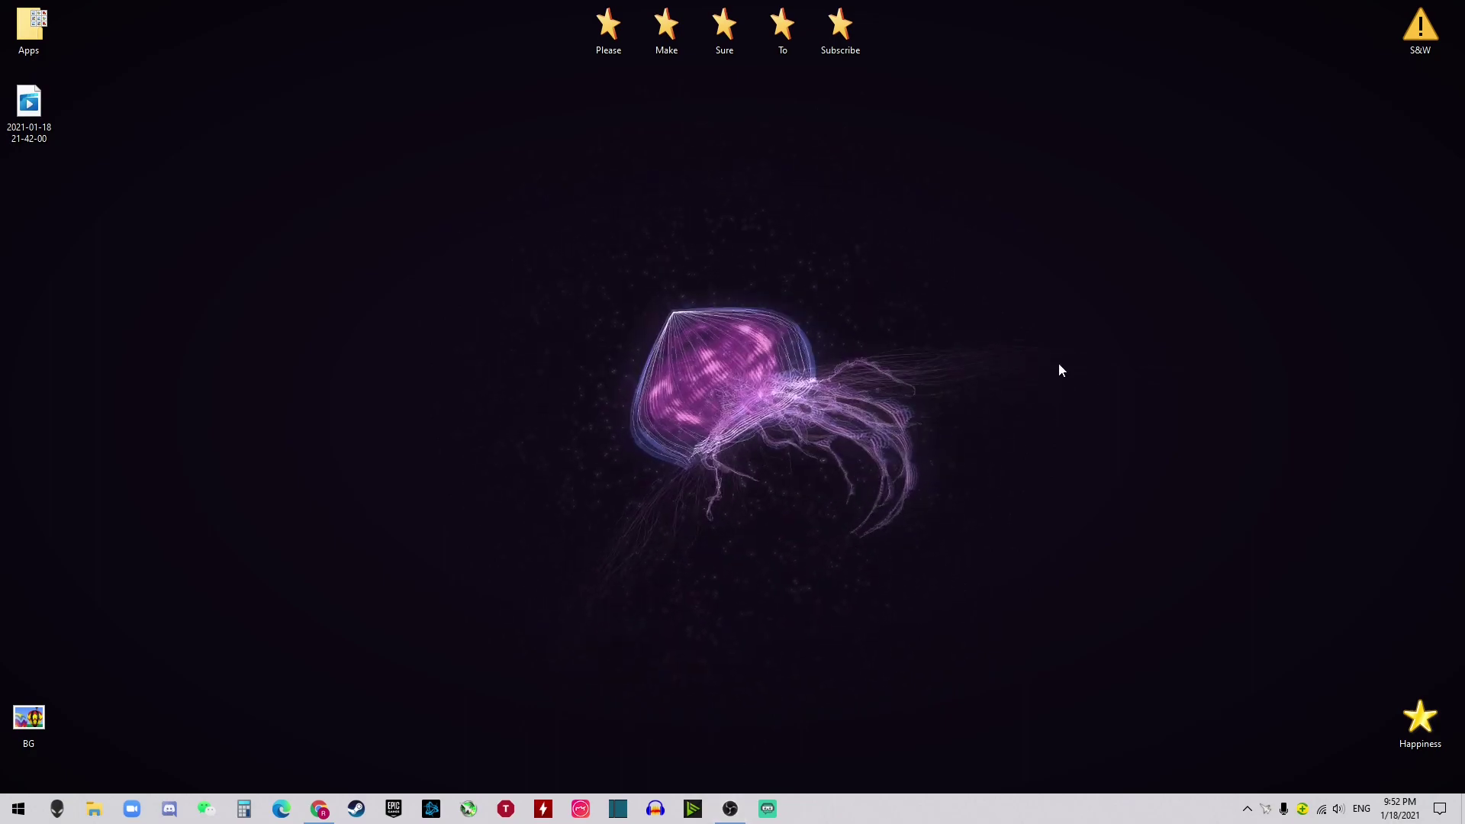
pyautogui.moveTo(1265, 809); pyautogui.dragTo(1251, 755)
pyautogui.click(757, 406)
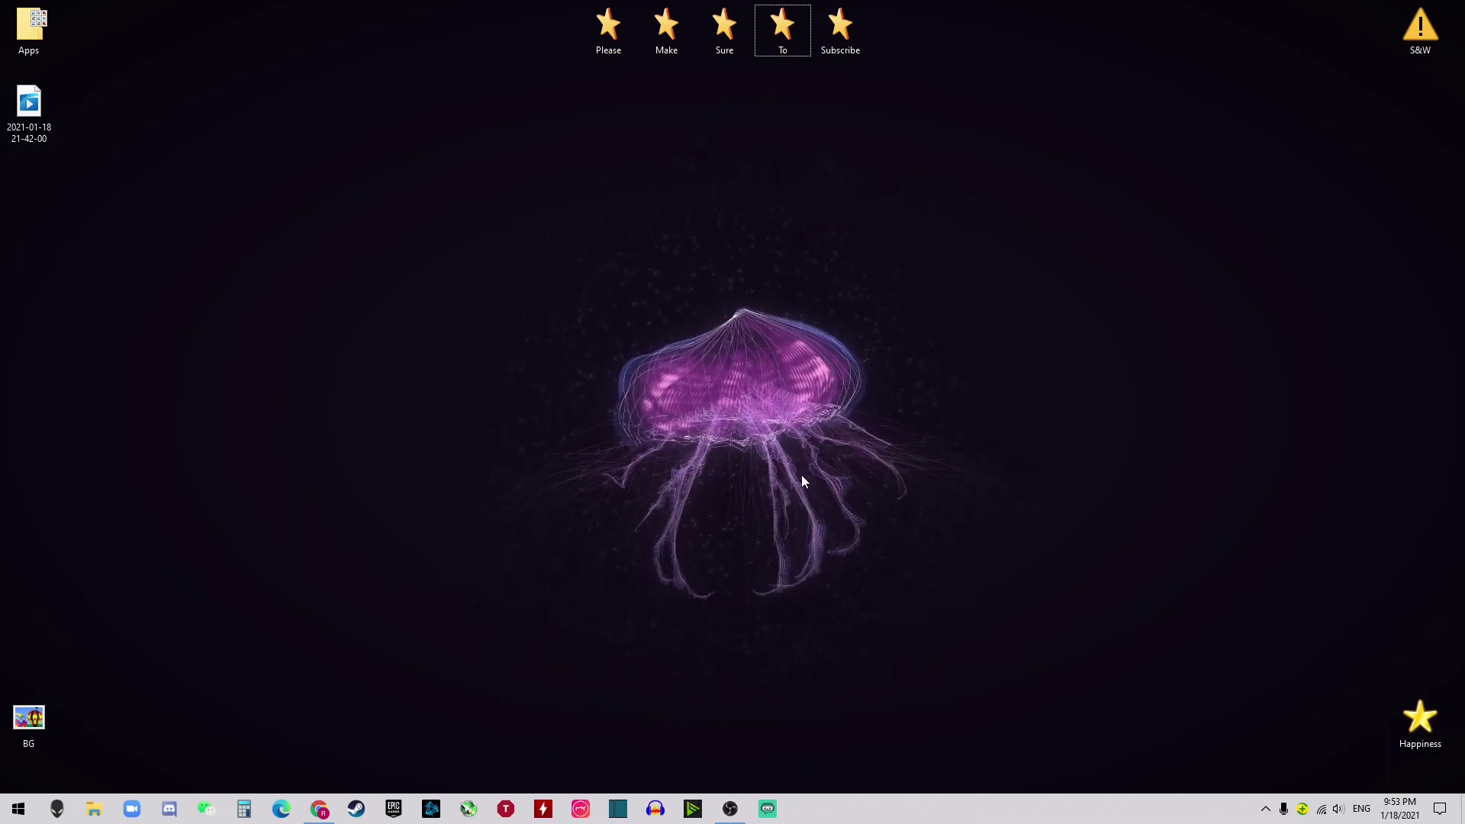
pyautogui.moveTo(730, 317); pyautogui.dragTo(779, 388)
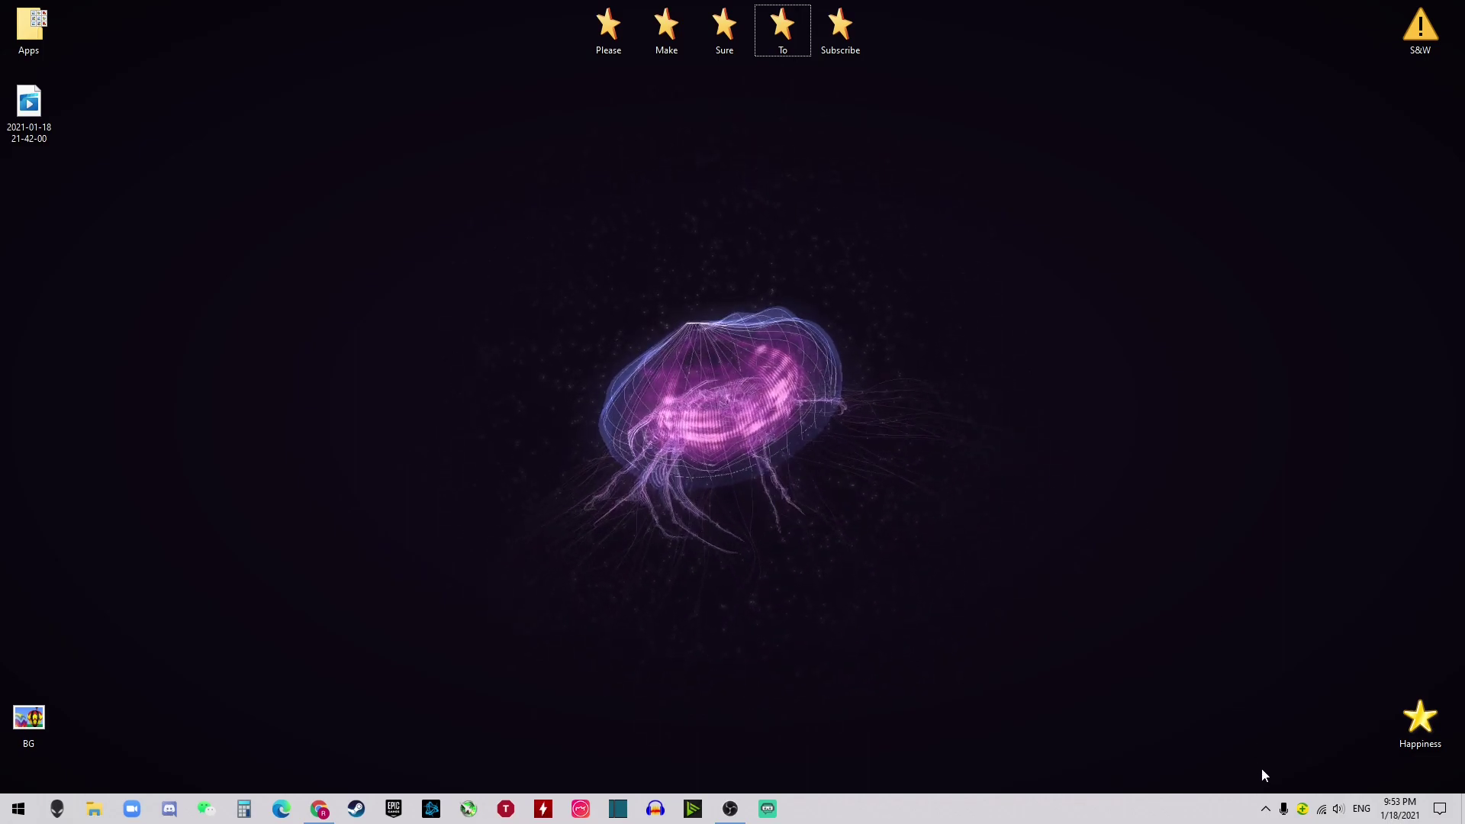
# Step: Check the Lively Wallpaper shortcut in the Subscribe folder, open the running app, and review its page for adding wallpapers by file or URL
pyautogui.press('Right')
pyautogui.press('Return')
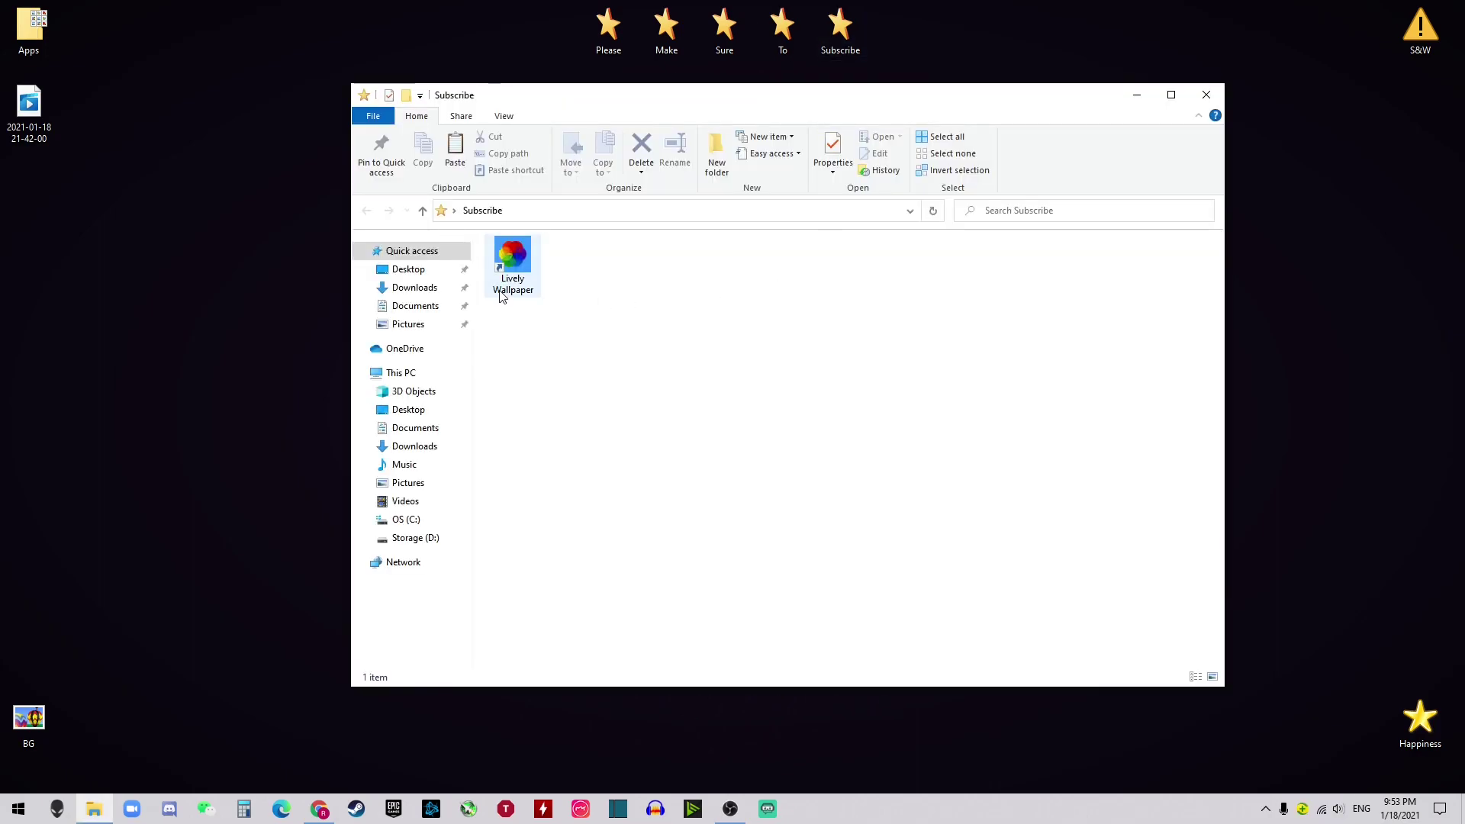
pyautogui.click(1216, 96)
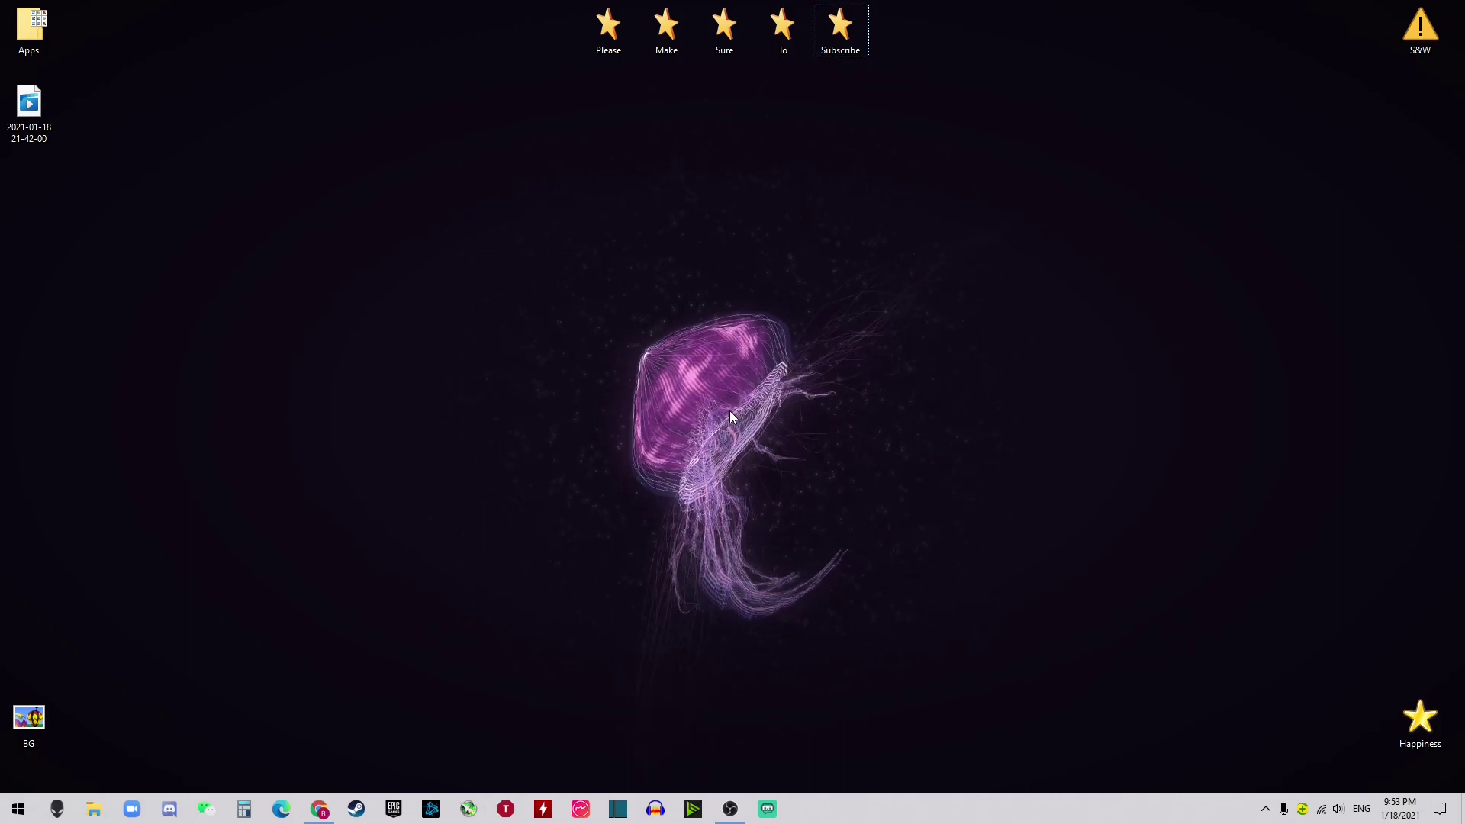
pyautogui.click(1265, 809)
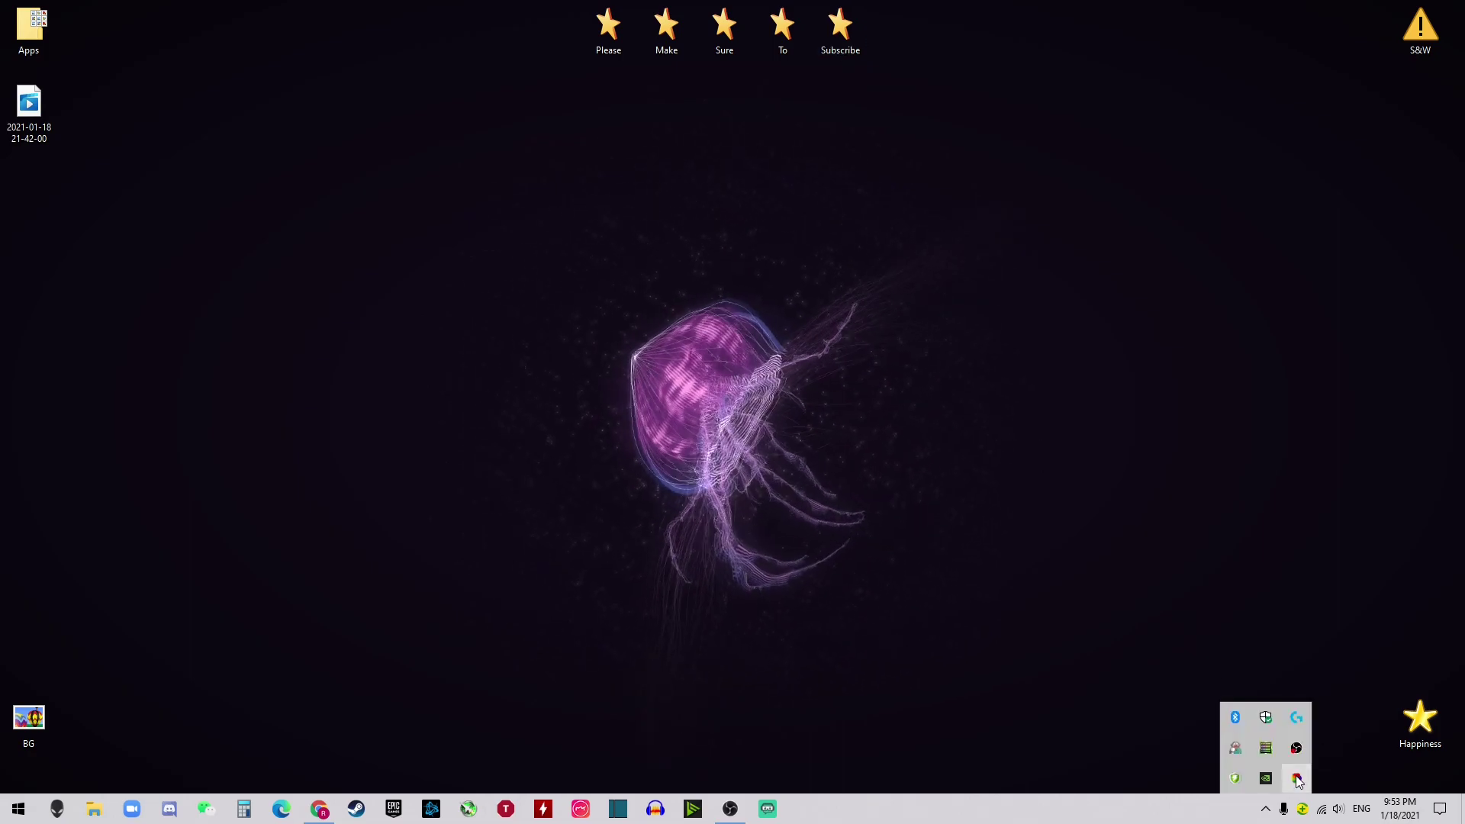
pyautogui.click(1297, 778)
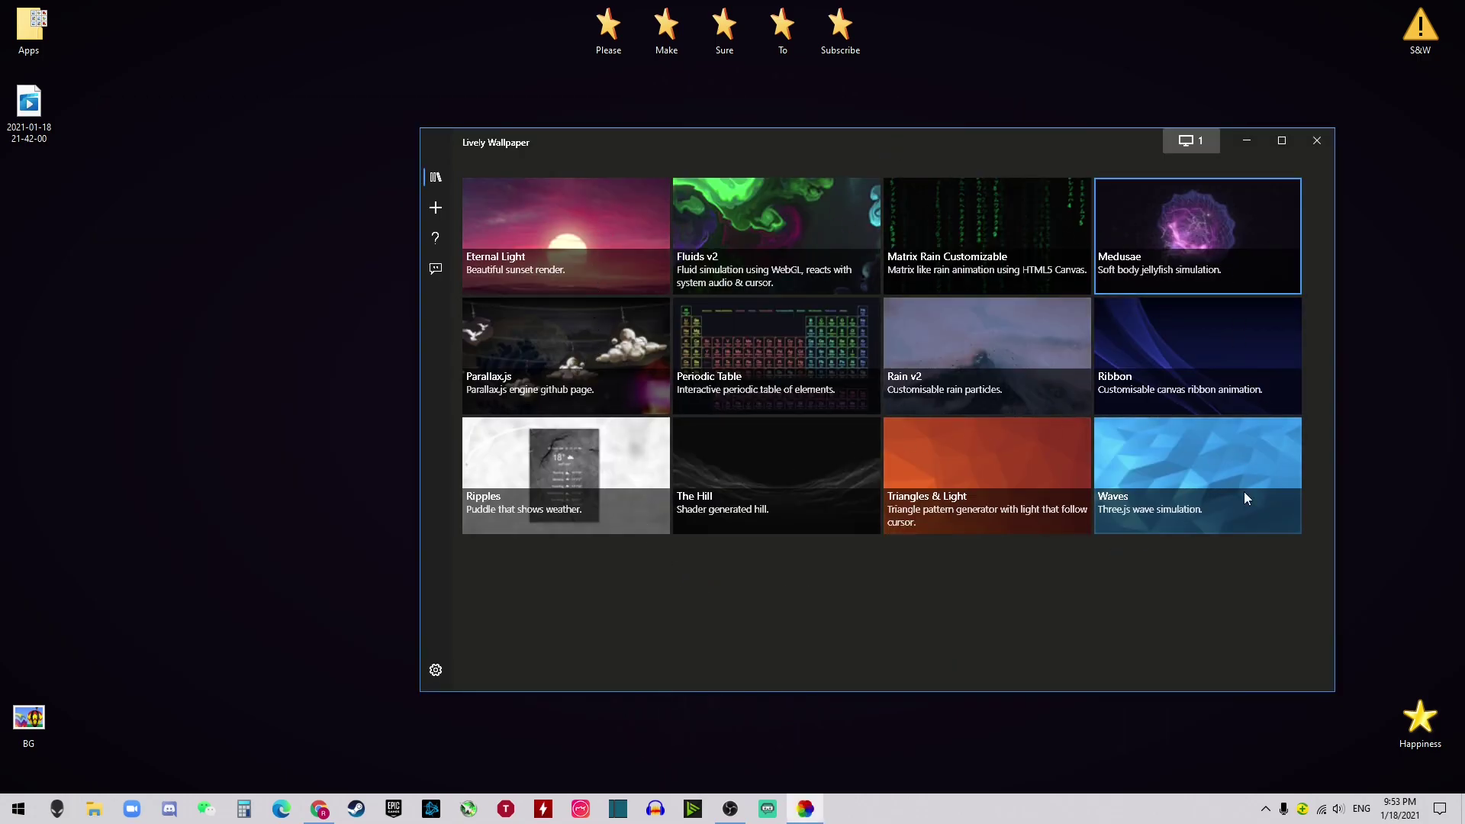
pyautogui.click(436, 217)
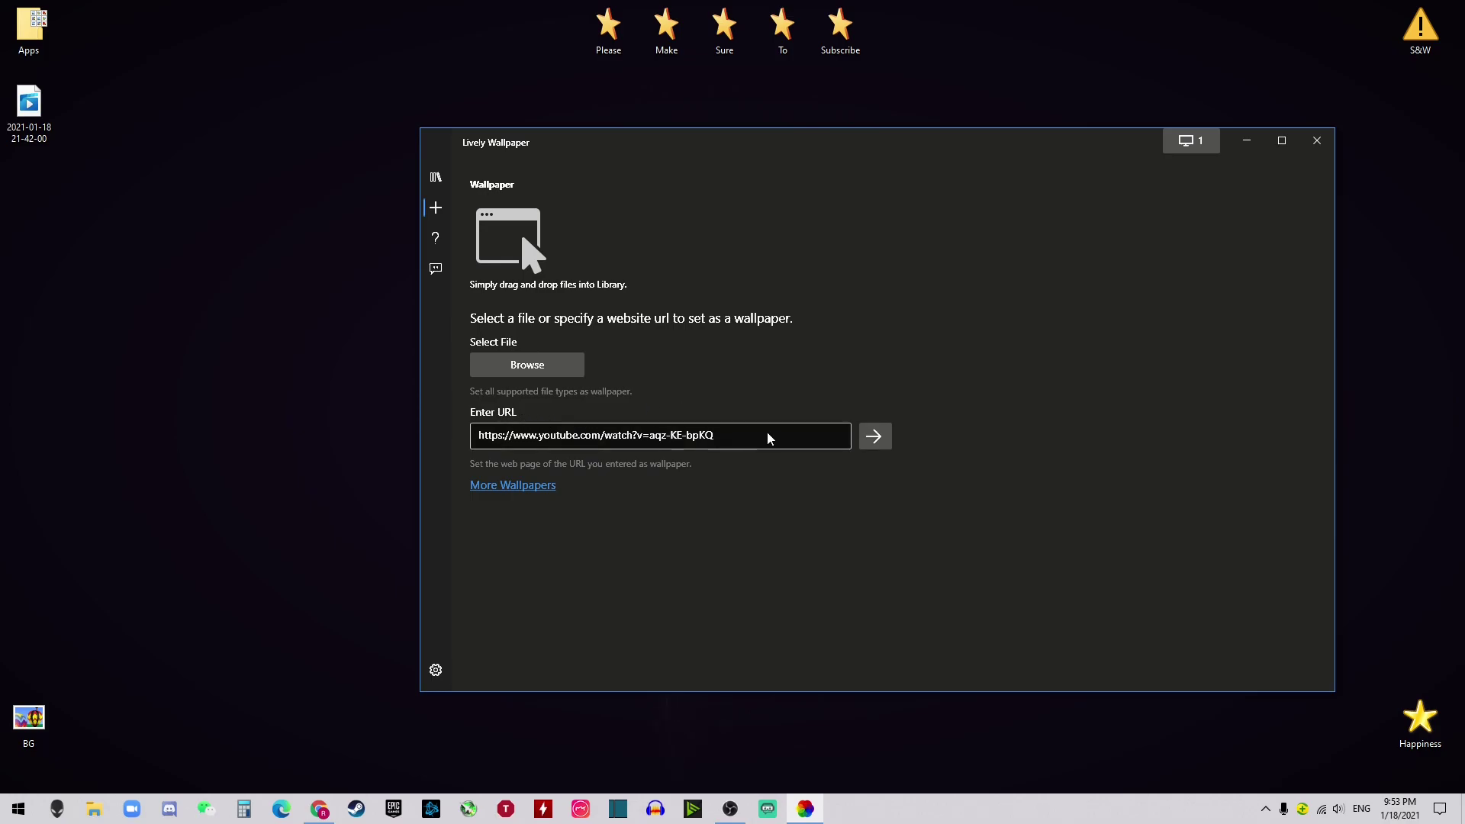
pyautogui.click(441, 178)
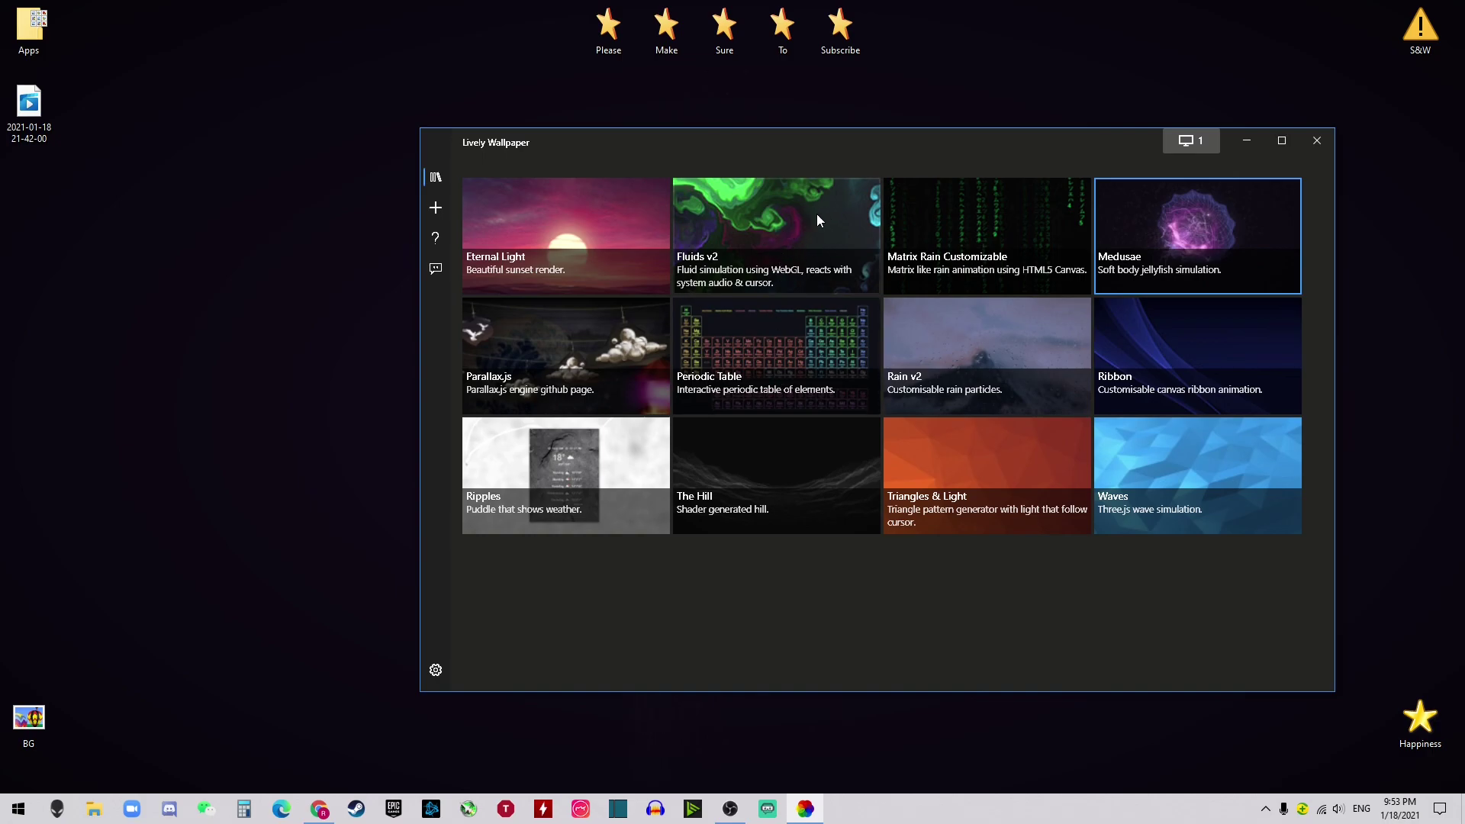
# Step: Apply the Fluids v2 wallpaper from the Lively Wallpaper library, and replace it with Matrix Rain Customizable
pyautogui.click(761, 231)
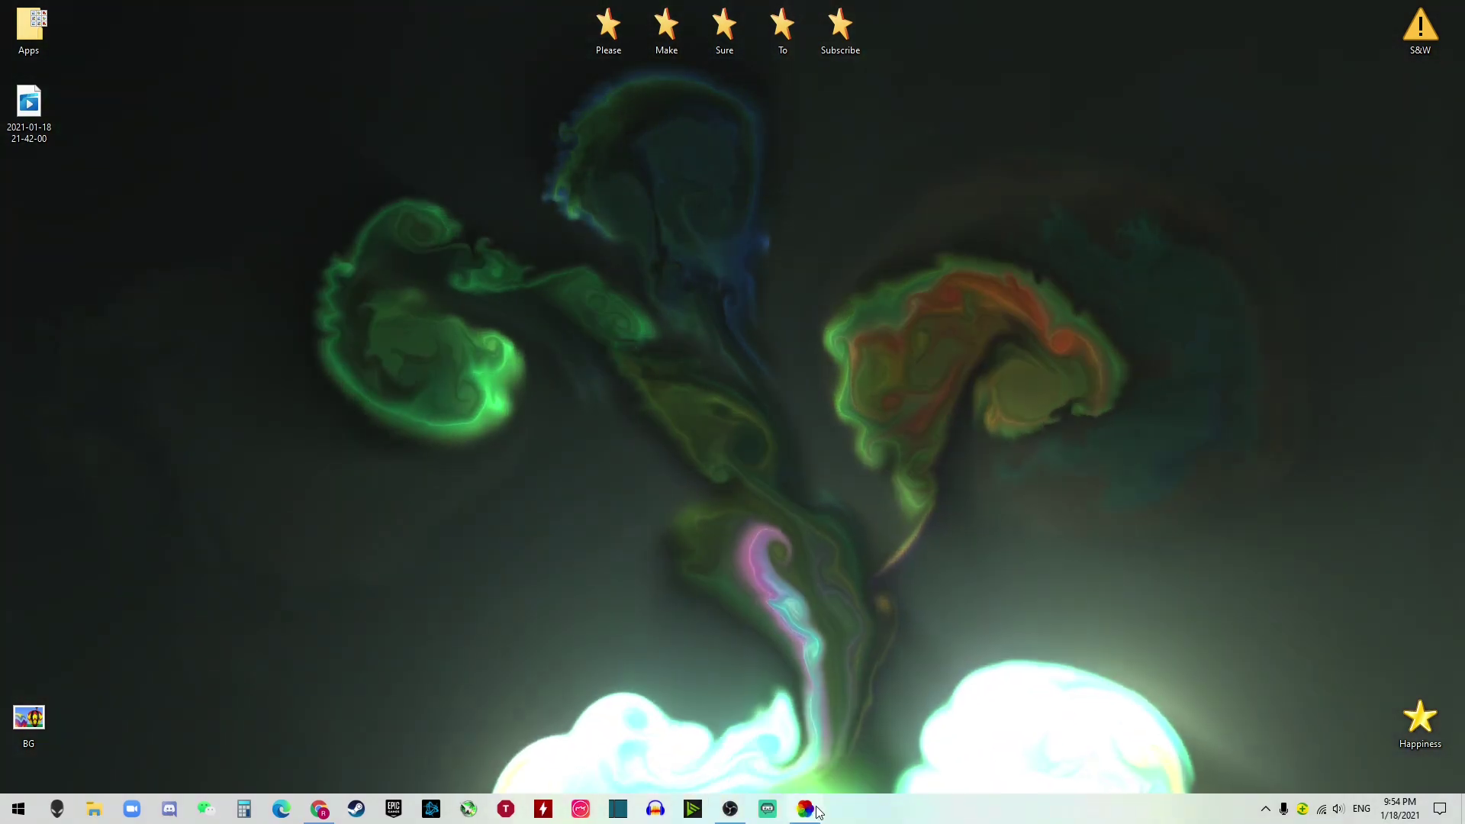
pyautogui.click(805, 808)
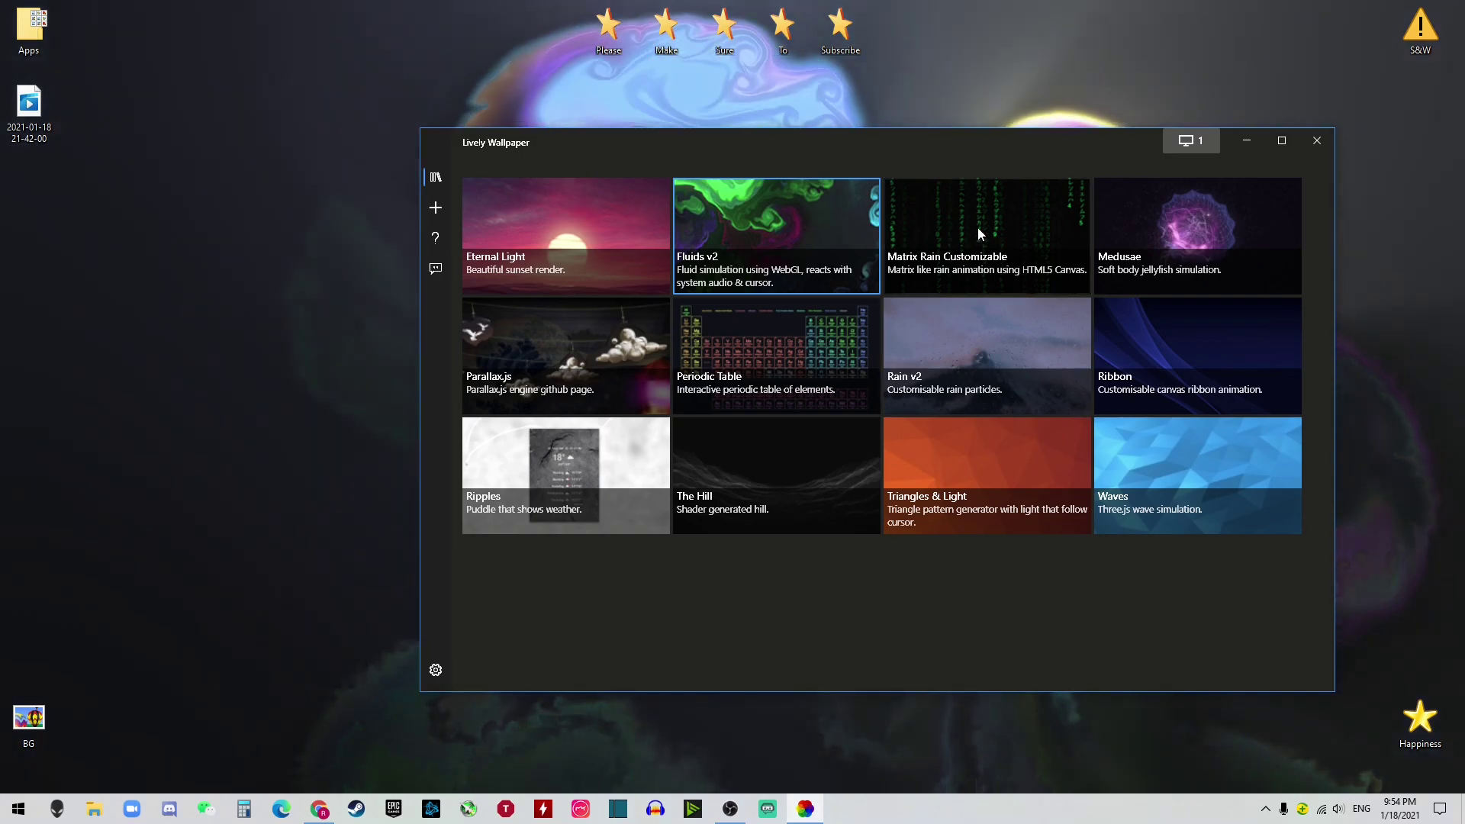
pyautogui.click(979, 229)
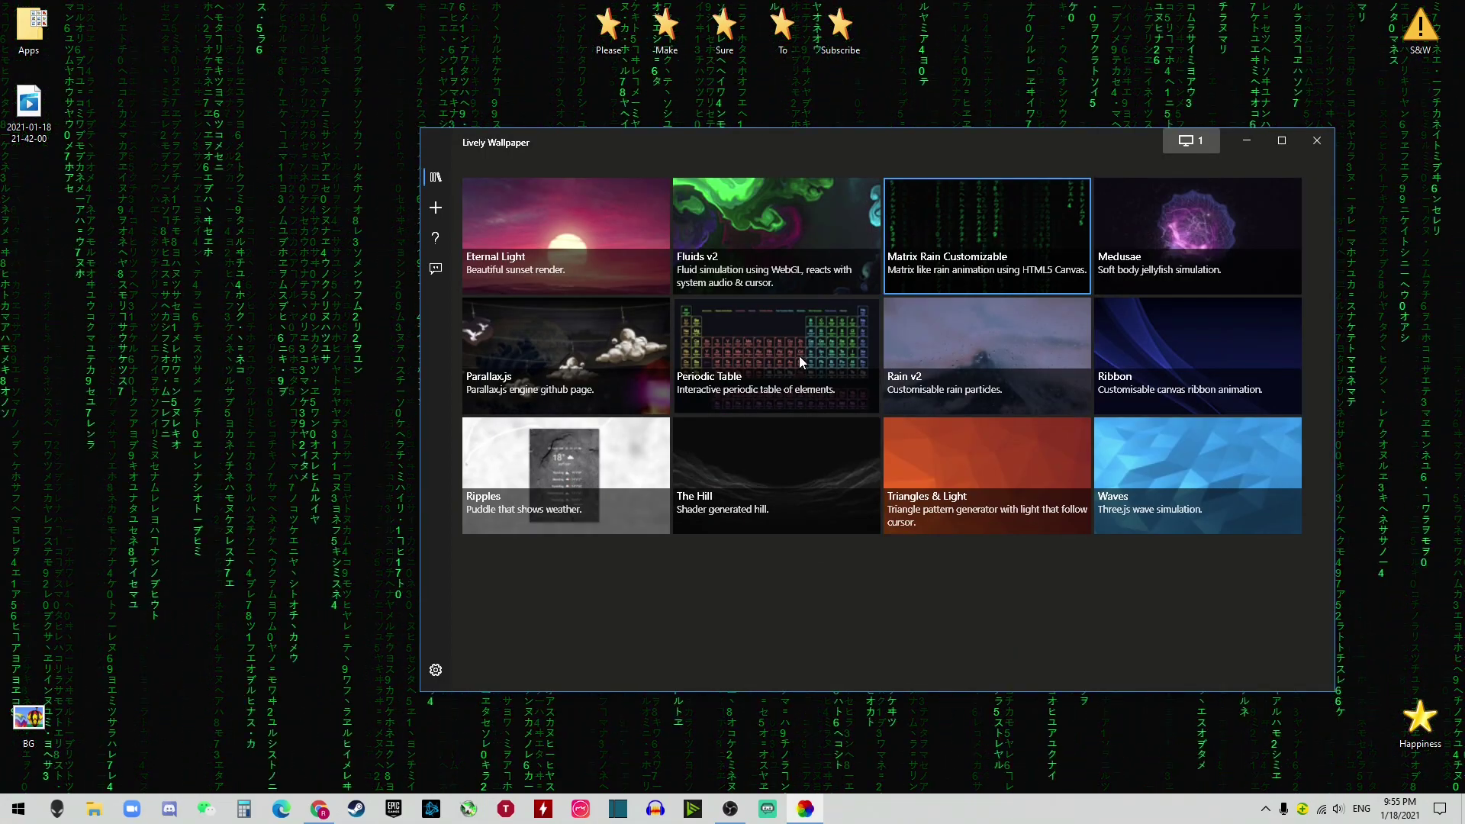
# Step: Apply the Periodic Table wallpaper, minimize the library, and inspect interactive elements such as Germanium on the desktop
pyautogui.click(798, 351)
pyautogui.click(1245, 150)
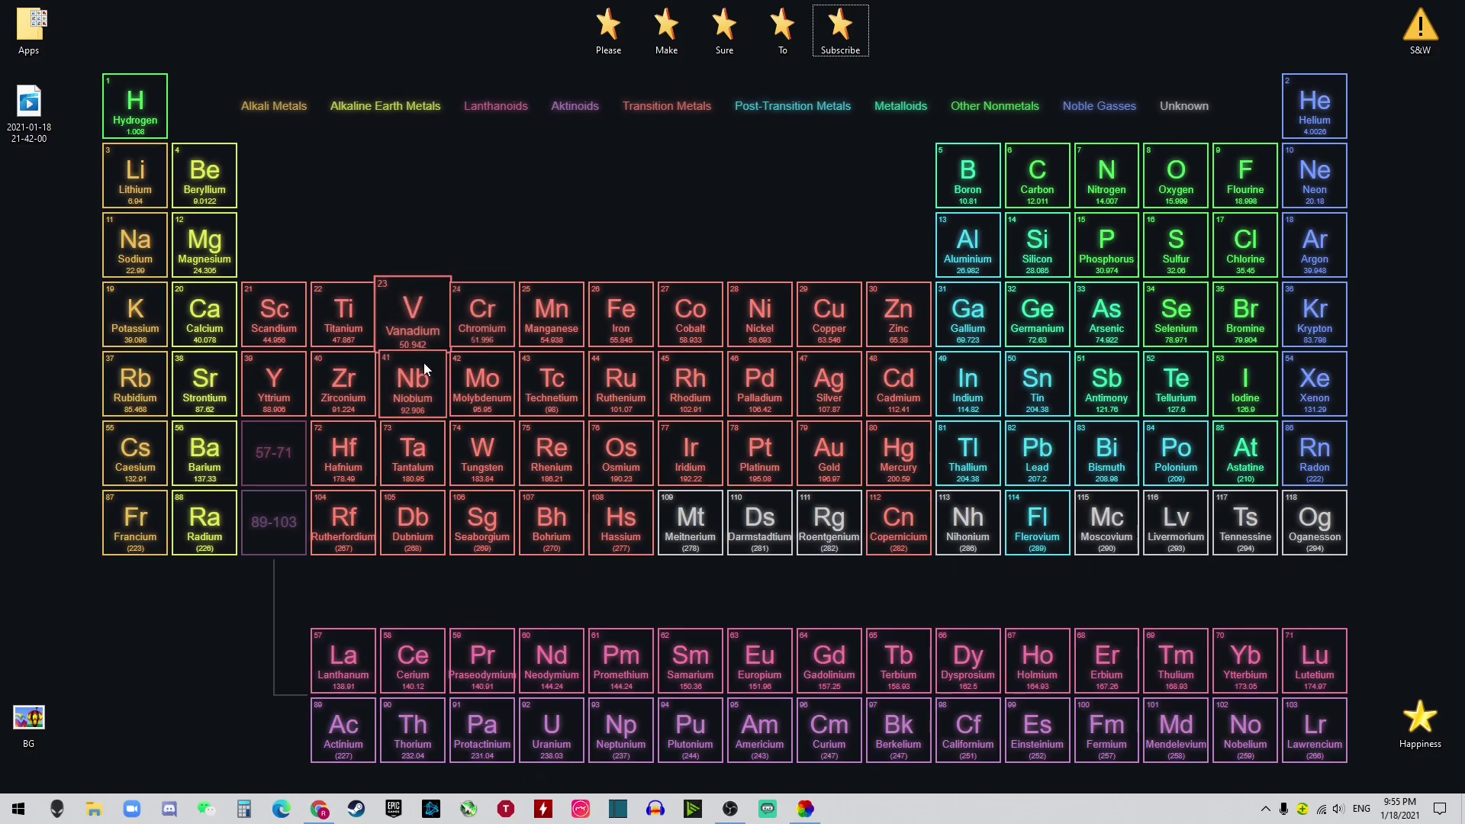
pyautogui.moveTo(1028, 308)
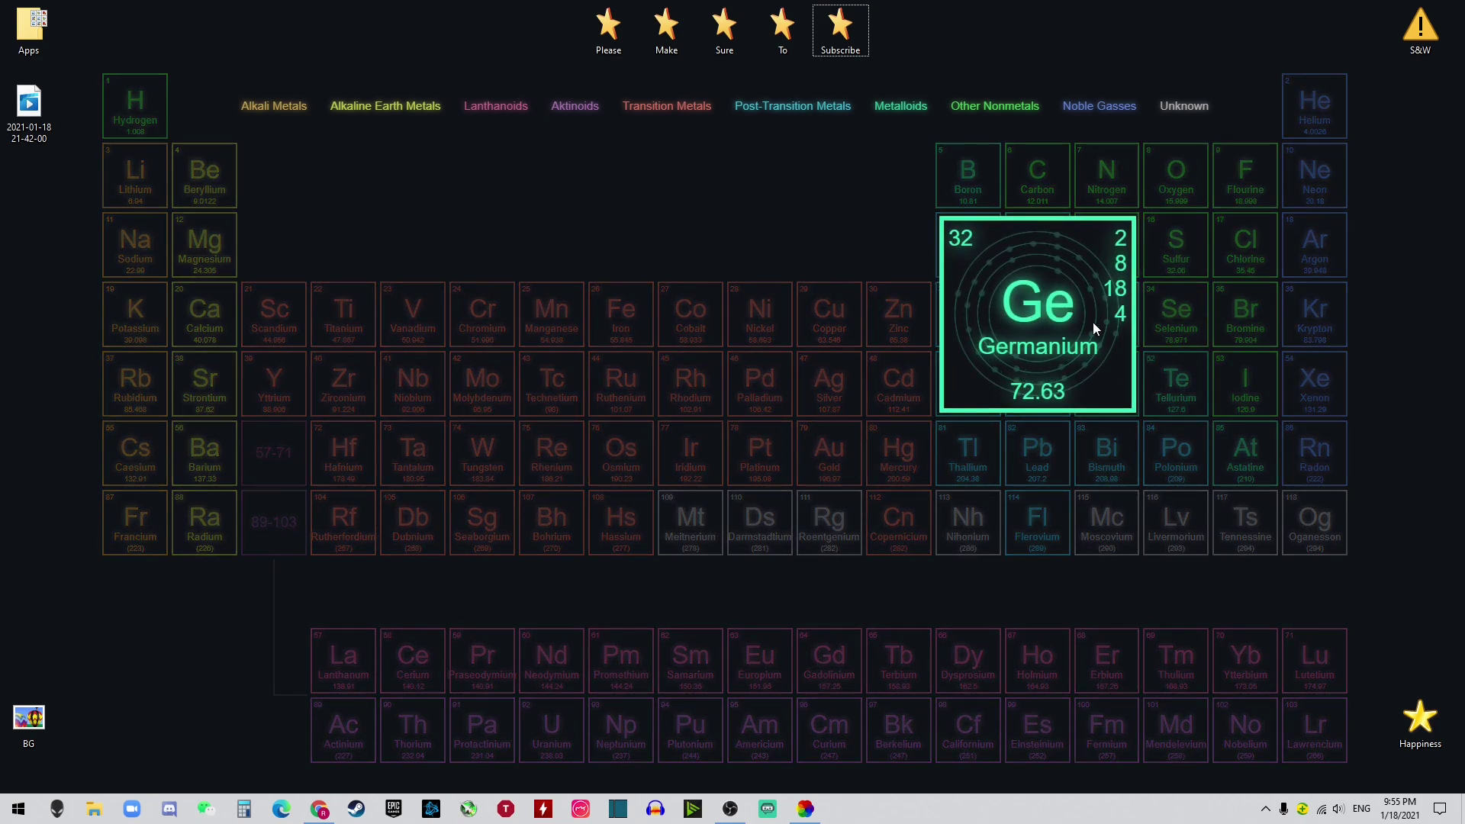
pyautogui.moveTo(686, 435)
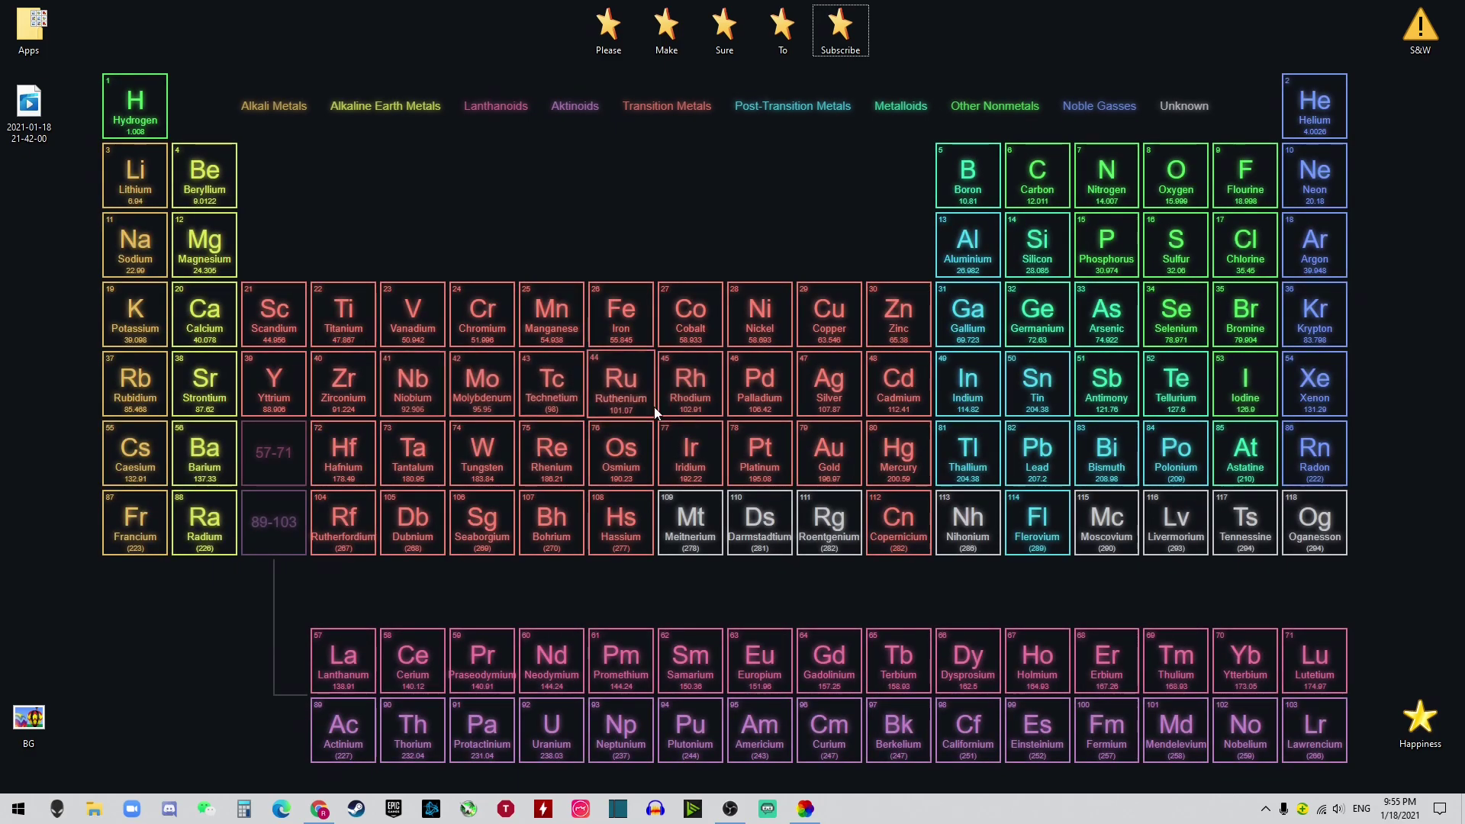
# Step: Bring back the wallpaper library, apply the Rain v2 wallpaper, and close the Lively Wallpaper window
pyautogui.click(805, 808)
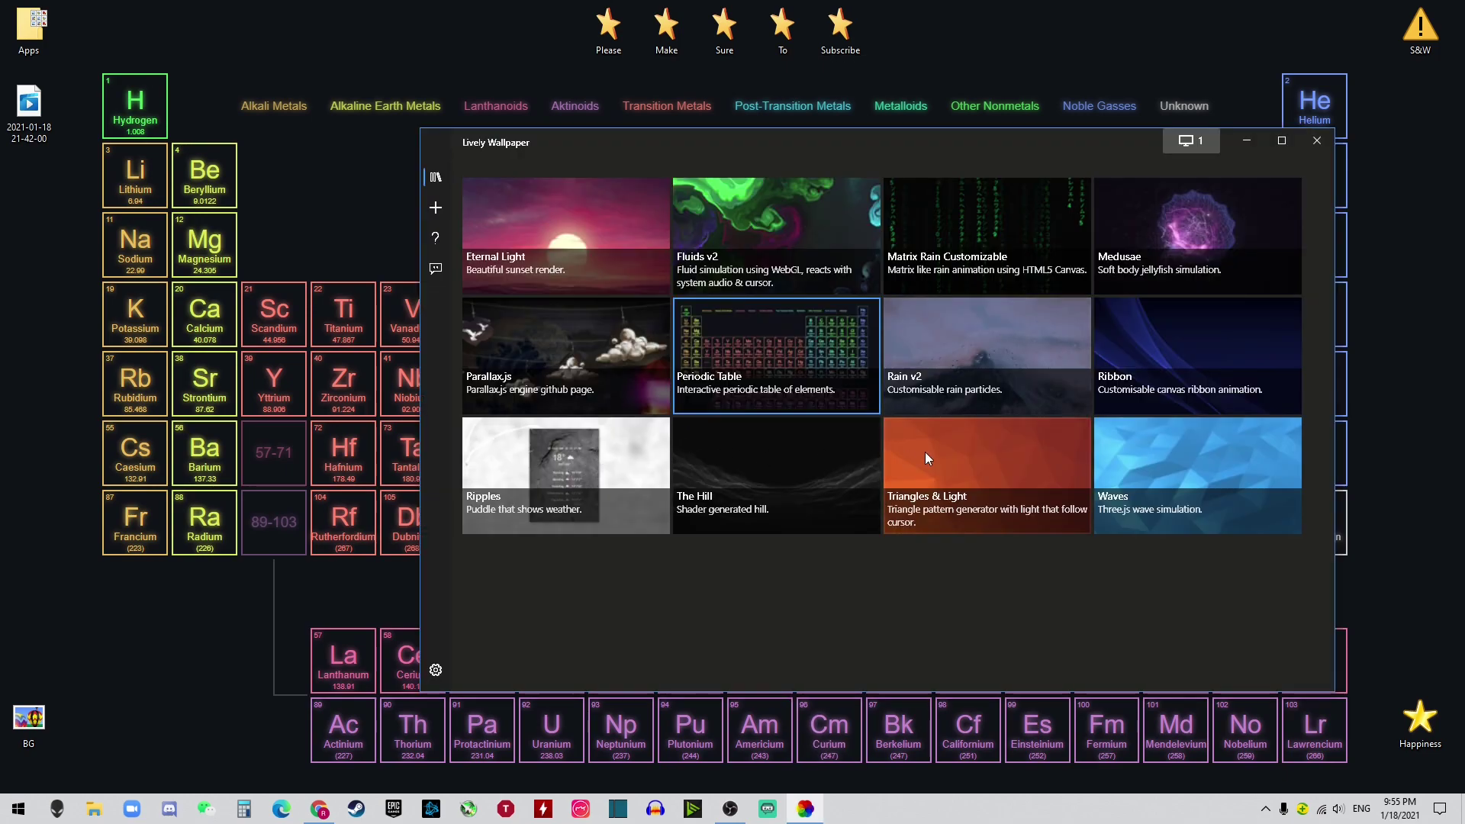
pyautogui.click(956, 359)
pyautogui.click(1317, 140)
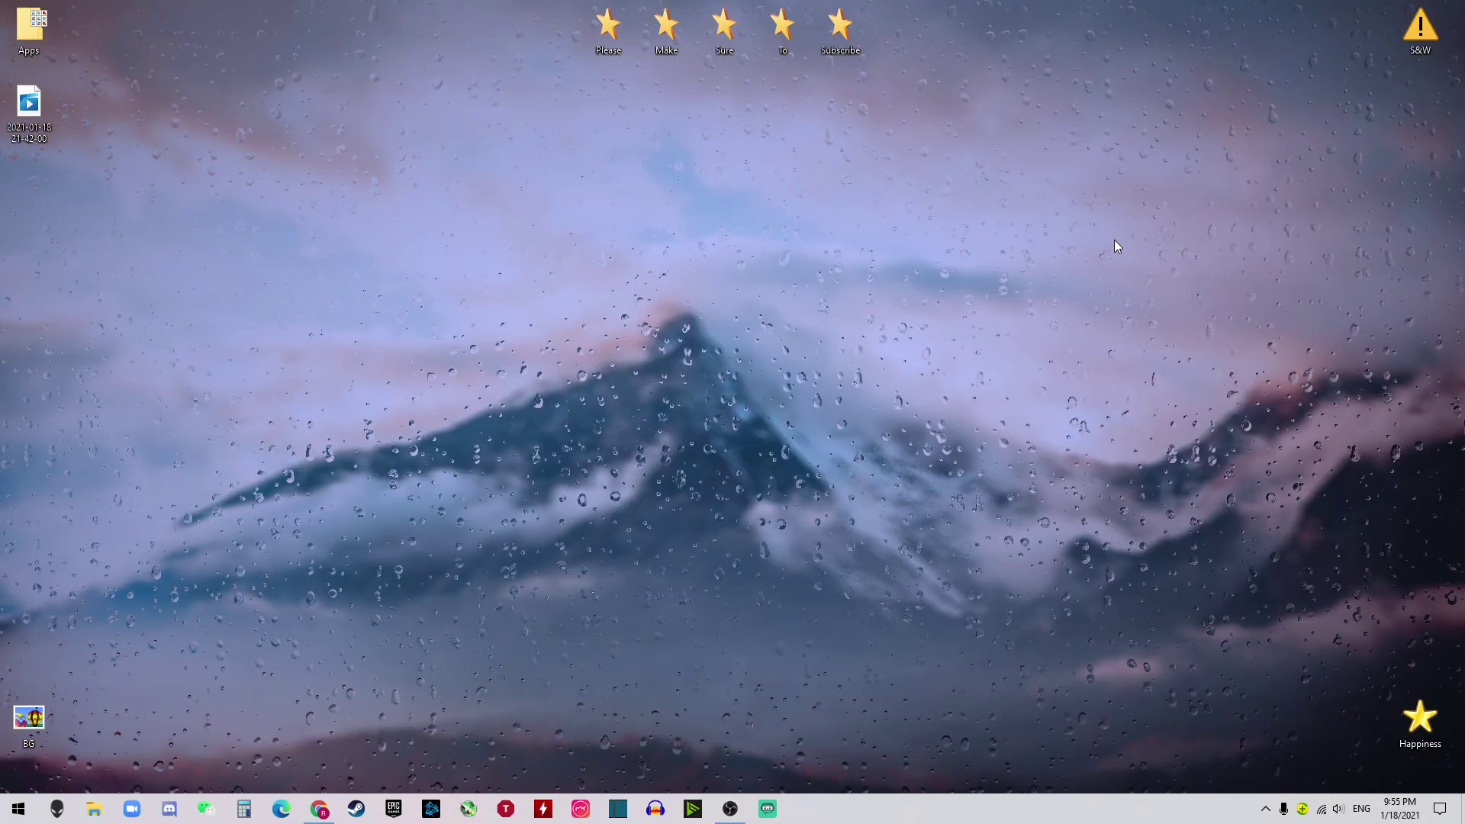